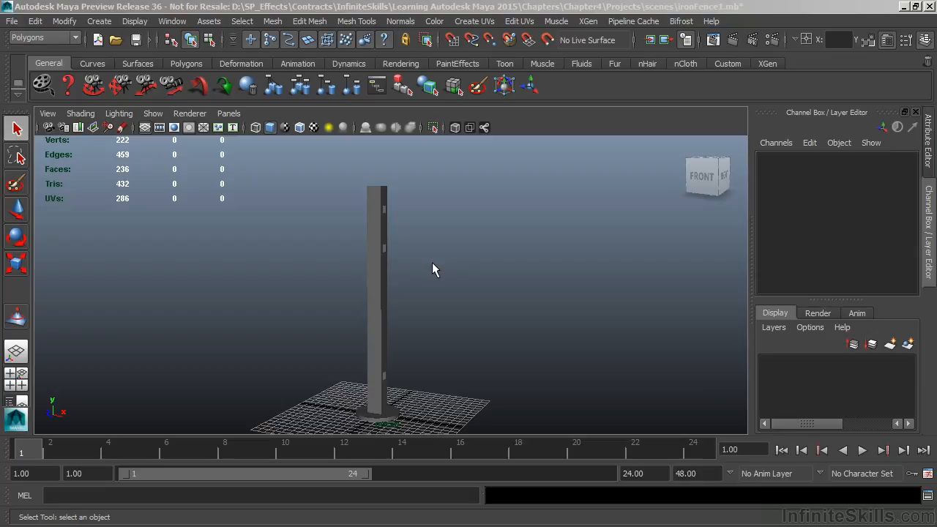
Create a mirrored copy of the fence post with Duplicate Special, using an X scale of -1.
{"action": "right_click_drag", "start_coordinate": [487, 297], "coordinate": [390, 282], "text": "alt"}
{"action": "middle_click_drag", "start_coordinate": [391, 282], "coordinate": [340, 259], "text": "alt"}
{"action": "left_click", "coordinate": [339, 258]}
{"action": "left_click_drag", "start_coordinate": [339, 258], "coordinate": [318, 218], "text": "alt"}
{"action": "mouse_move", "coordinate": [363, 295]}
{"action": "left_mouse_down", "text": "alt"}
{"action": "mouse_move", "coordinate": [382, 286]}
{"action": "mouse_move", "coordinate": [376, 292]}
{"action": "left_mouse_up", "text": "alt"}
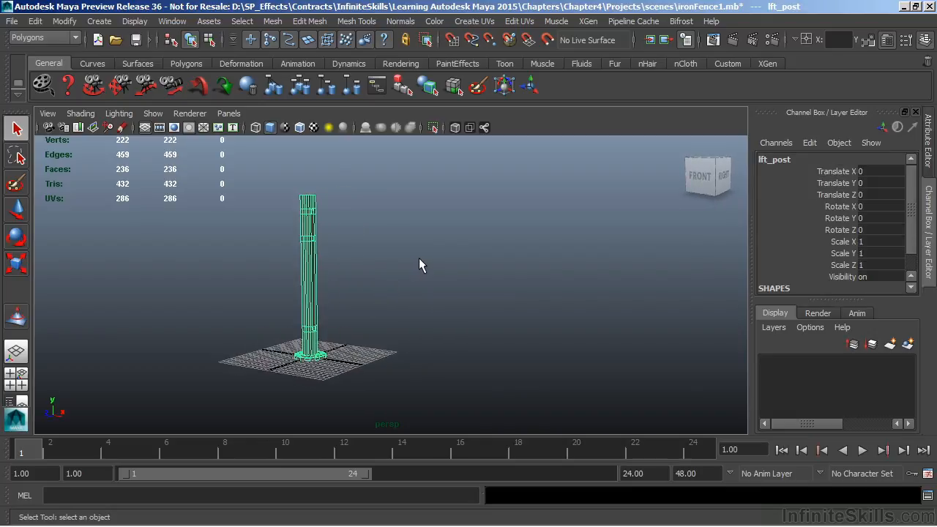
{"action": "left_click", "coordinate": [35, 21]}
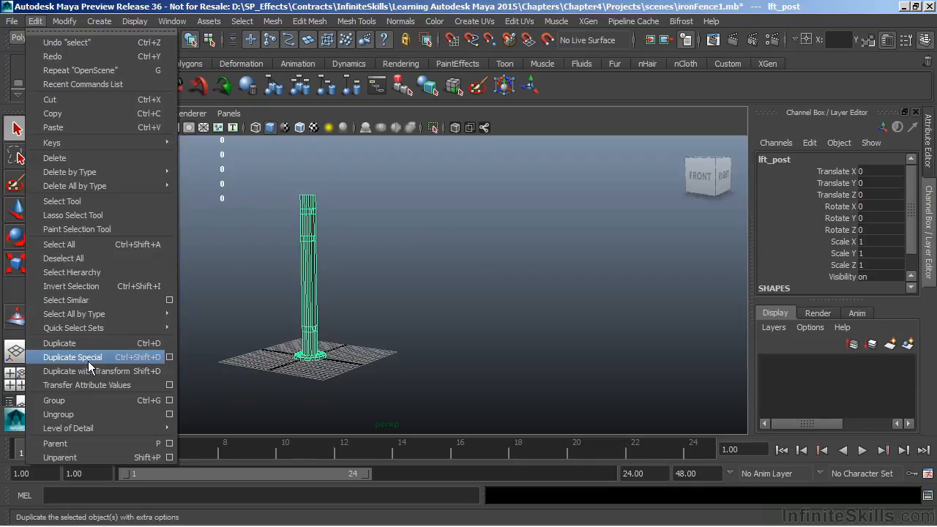
{"action": "left_click", "coordinate": [169, 357]}
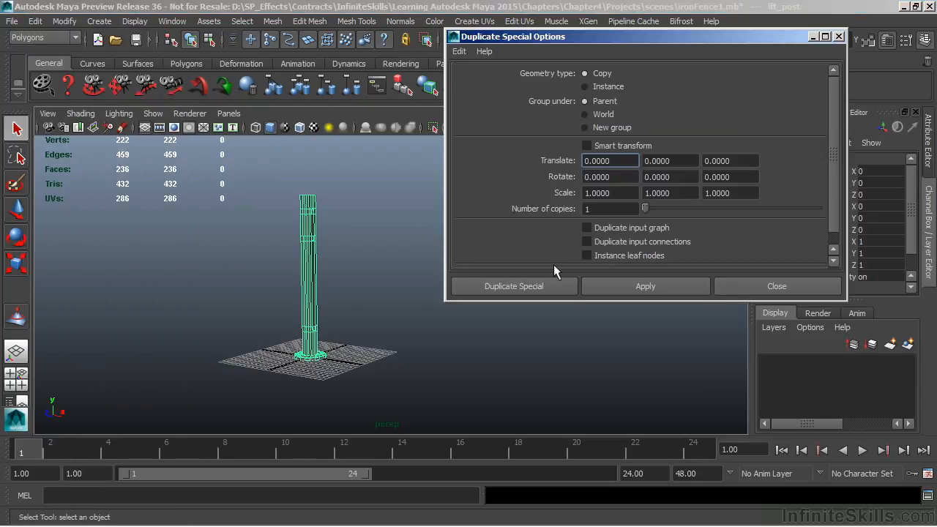
{"action": "left_click_drag", "start_coordinate": [572, 37], "coordinate": [520, 43]}
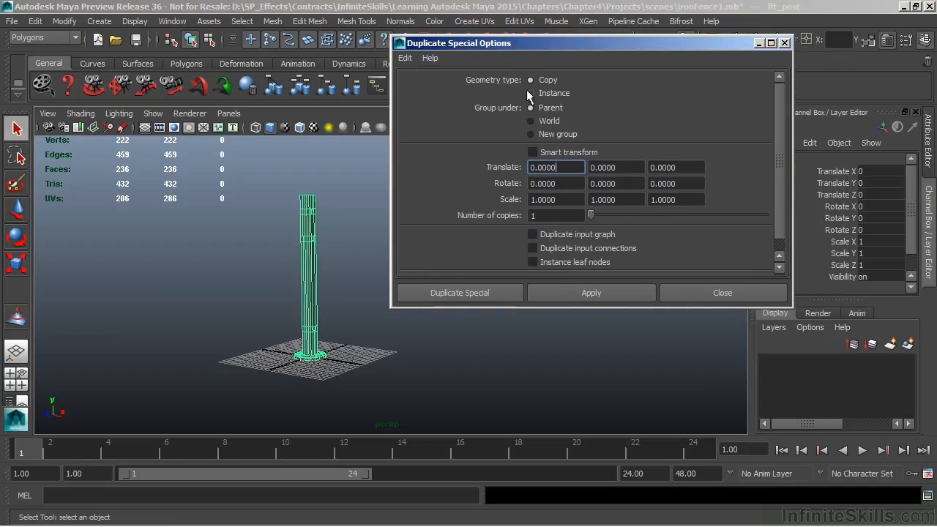
{"action": "left_click", "coordinate": [565, 198]}
{"action": "type", "text": "-"}
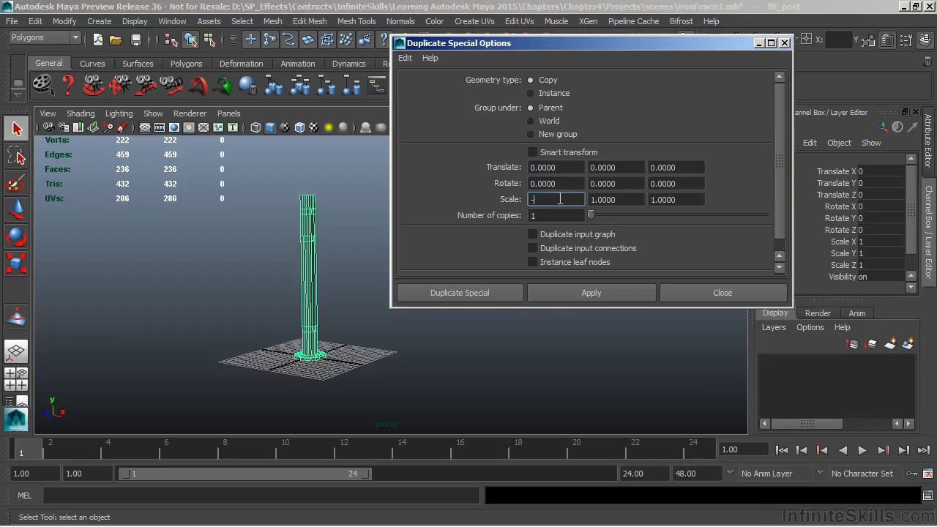
{"action": "type", "text": "1"}
{"action": "key", "text": "Return"}
{"action": "left_click", "coordinate": [461, 293]}
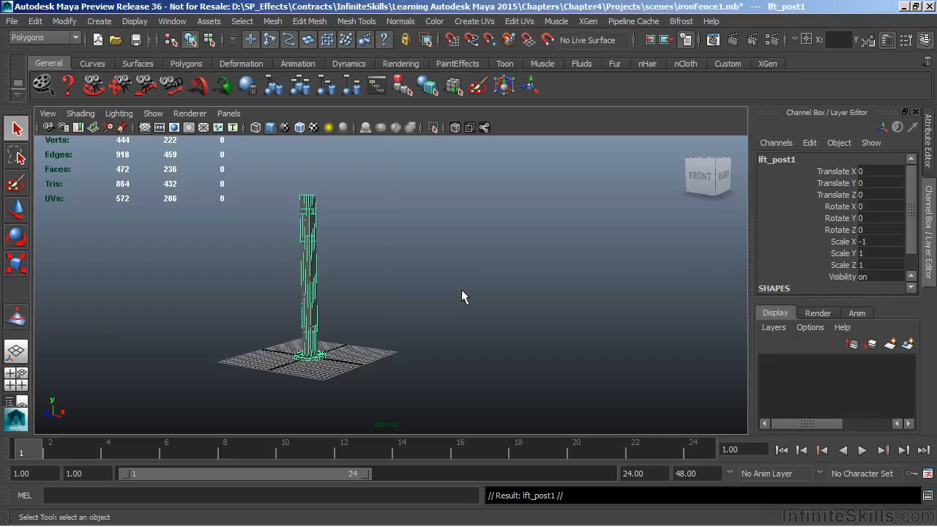
Move the duplicated post away from the original along X and set its Translate X to 48.
{"action": "key", "text": "w"}
{"action": "left_click_drag", "start_coordinate": [369, 363], "coordinate": [598, 412]}
{"action": "left_click", "coordinate": [881, 171]}
{"action": "type", "text": "48"}
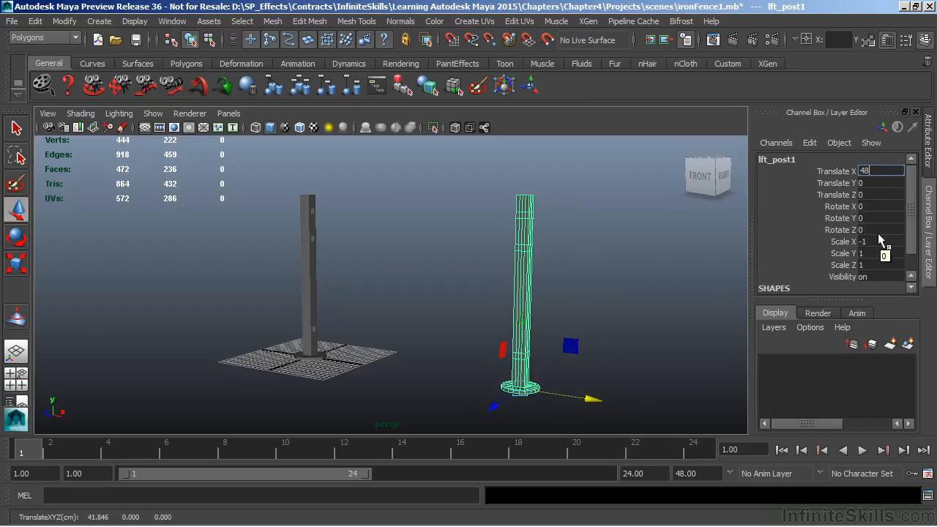
{"action": "key", "text": "Return"}
Deselect the post and turn on the wireframe-on-shaded display.
{"action": "left_click_drag", "start_coordinate": [394, 281], "coordinate": [462, 283], "text": "alt"}
{"action": "left_click_drag", "start_coordinate": [471, 315], "coordinate": [368, 315], "text": "alt"}
{"action": "right_click_drag", "start_coordinate": [209, 327], "coordinate": [422, 372], "text": "alt"}
{"action": "middle_click_drag", "start_coordinate": [421, 372], "coordinate": [569, 448], "text": "alt"}
{"action": "left_click_drag", "start_coordinate": [489, 354], "coordinate": [435, 359], "text": "alt"}
{"action": "left_click", "coordinate": [364, 283]}
{"action": "left_click", "coordinate": [386, 219]}
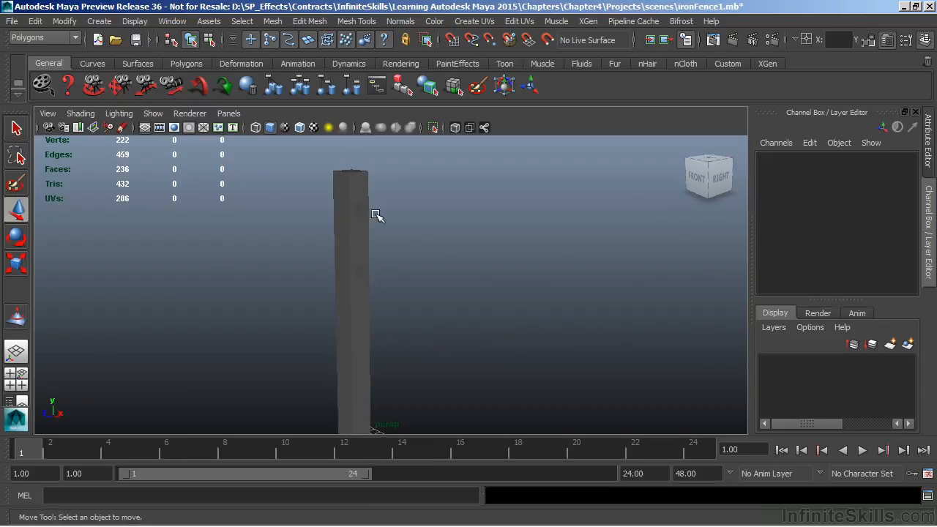
{"action": "left_click", "coordinate": [299, 126]}
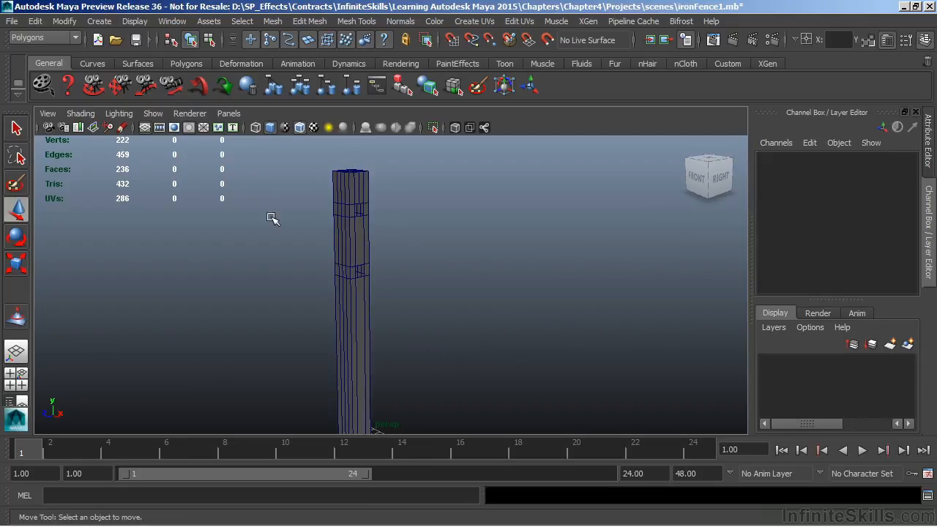
Select the mirrored post and freeze its transformations.
{"action": "left_click_drag", "start_coordinate": [420, 249], "coordinate": [406, 240], "text": "alt"}
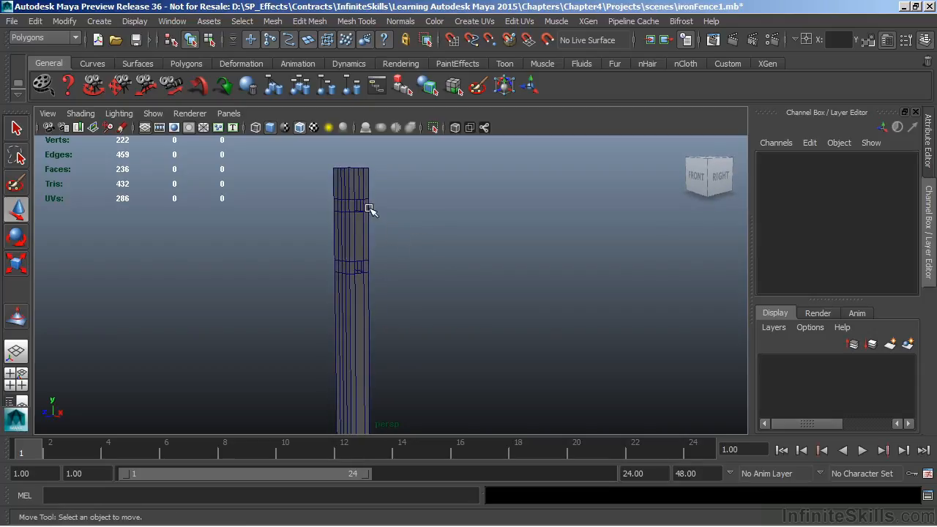
{"action": "middle_click_drag", "start_coordinate": [356, 268], "coordinate": [350, 255], "text": "alt"}
{"action": "left_click_drag", "start_coordinate": [350, 255], "coordinate": [354, 143], "text": "alt"}
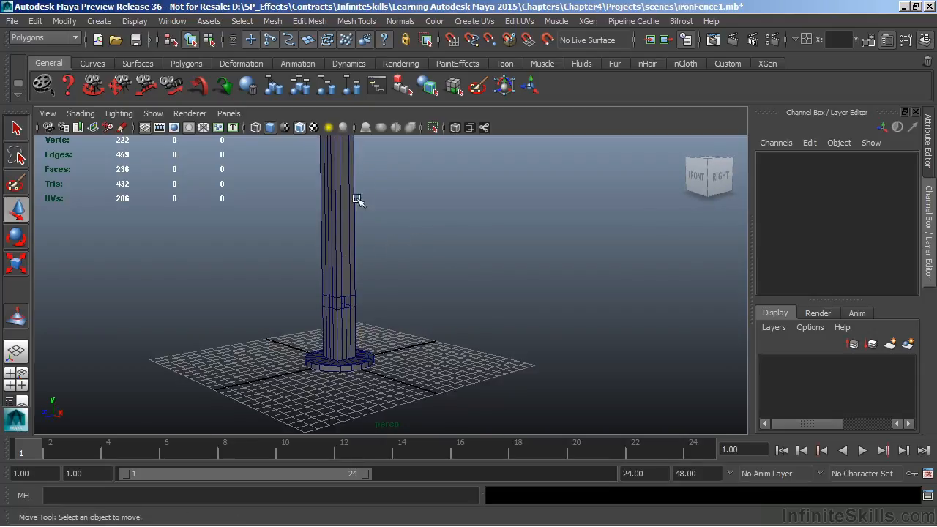
{"action": "left_click_drag", "start_coordinate": [389, 284], "coordinate": [424, 280], "text": "alt"}
{"action": "left_click", "coordinate": [612, 242]}
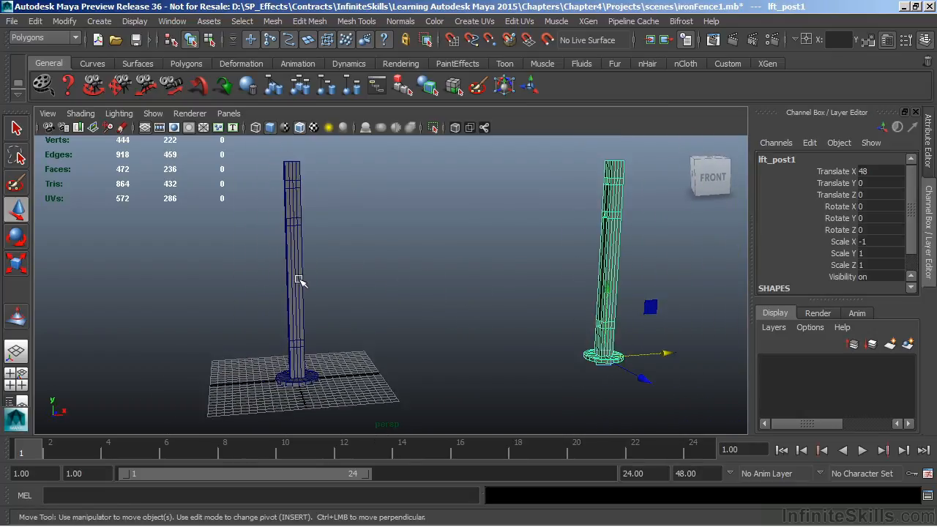
{"action": "left_click", "coordinate": [64, 20]}
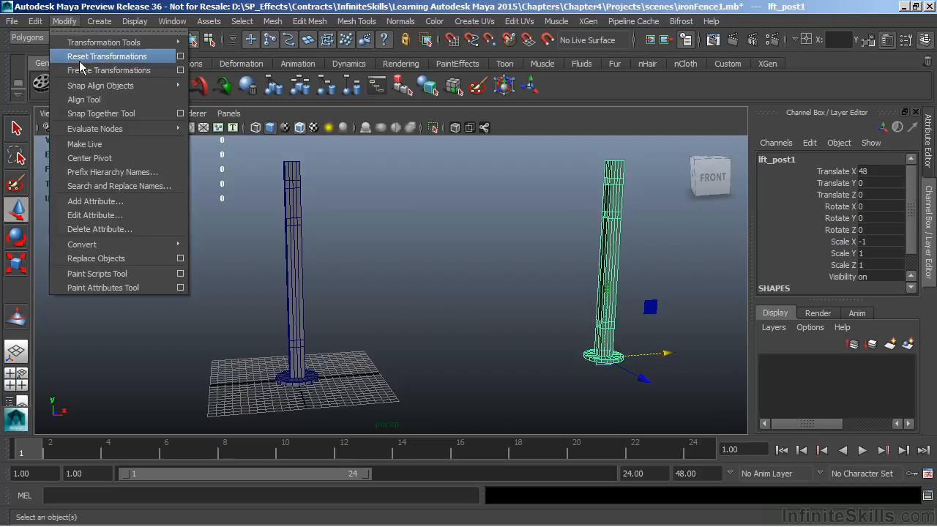
{"action": "left_click", "coordinate": [82, 69]}
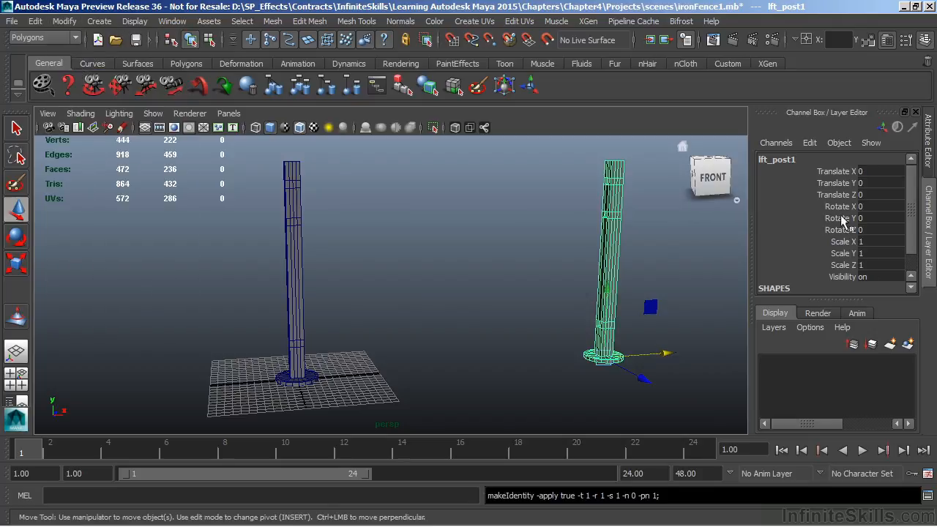
Add the original post to the selection and combine both posts into a single mesh.
{"action": "left_click_drag", "start_coordinate": [451, 266], "coordinate": [333, 265], "text": "alt"}
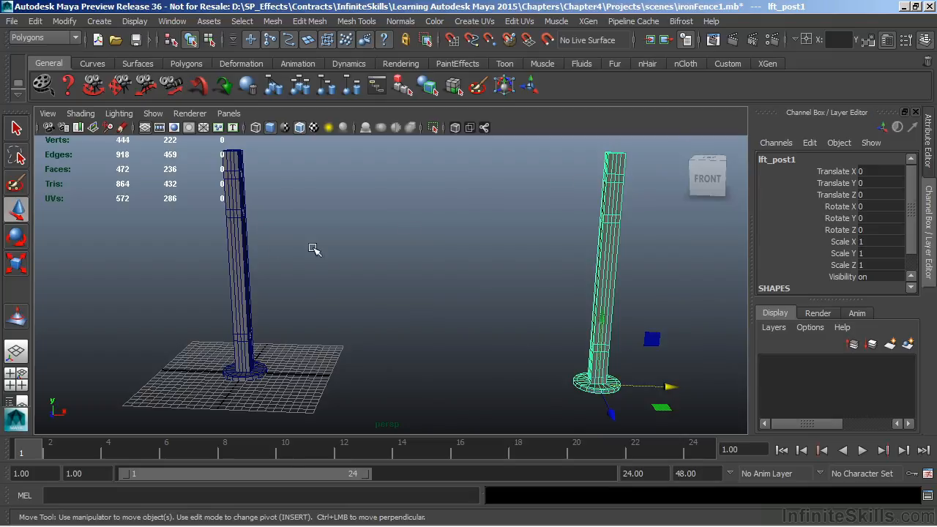
{"action": "left_click", "coordinate": [229, 229]}
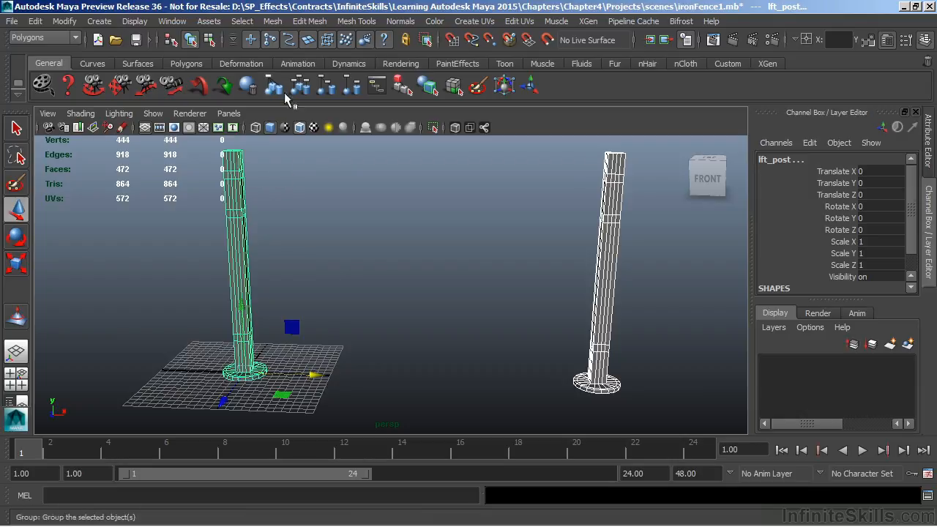
{"action": "left_click", "coordinate": [274, 21]}
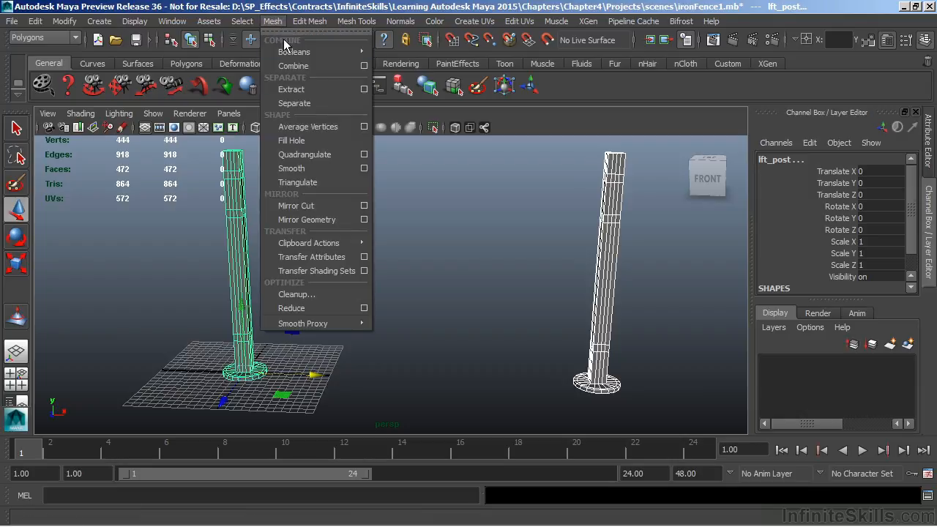
{"action": "left_click", "coordinate": [293, 66]}
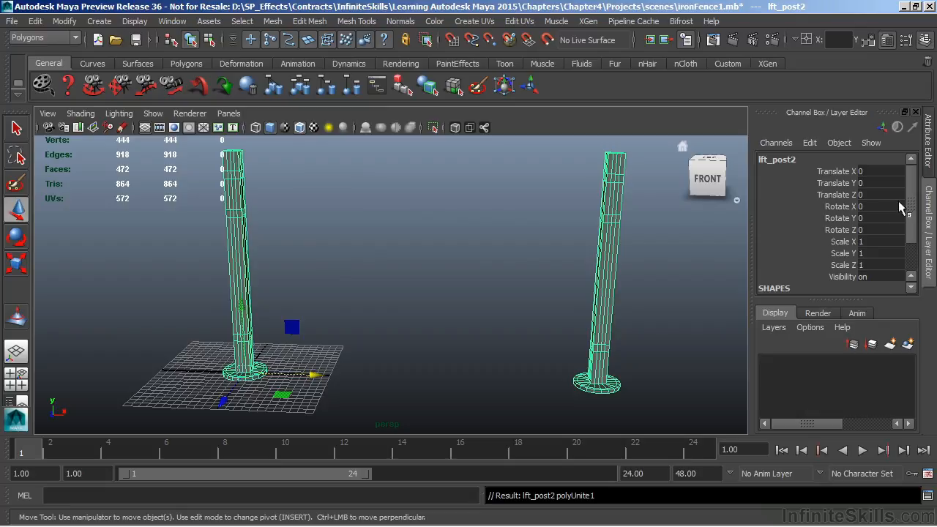
Delete the construction history of the combined posts.
{"action": "left_click_drag", "start_coordinate": [911, 205], "coordinate": [915, 242]}
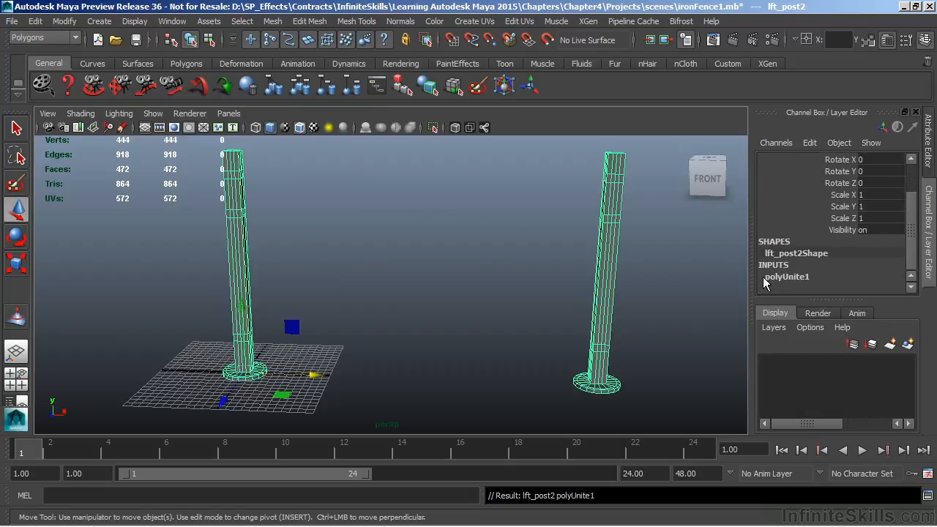
{"action": "left_click", "coordinate": [35, 21]}
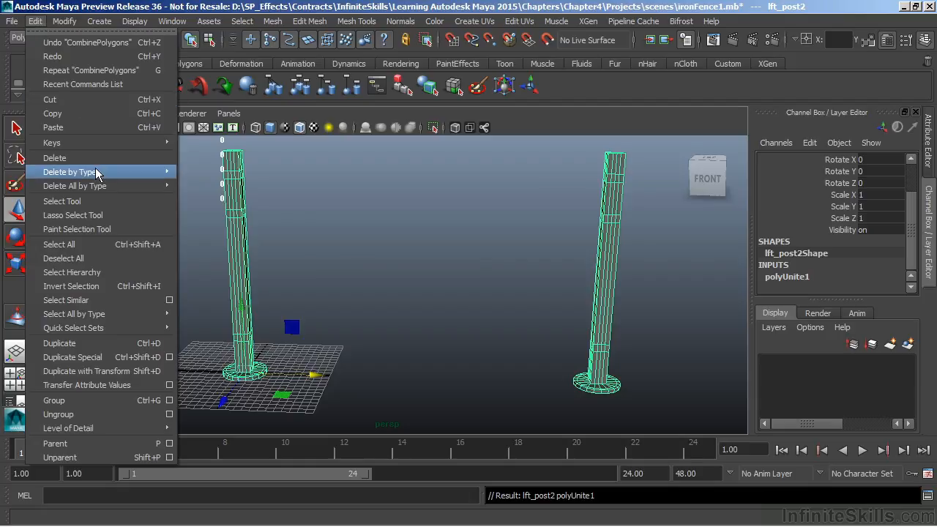
{"action": "mouse_move", "coordinate": [100, 172]}
{"action": "left_click", "coordinate": [207, 180]}
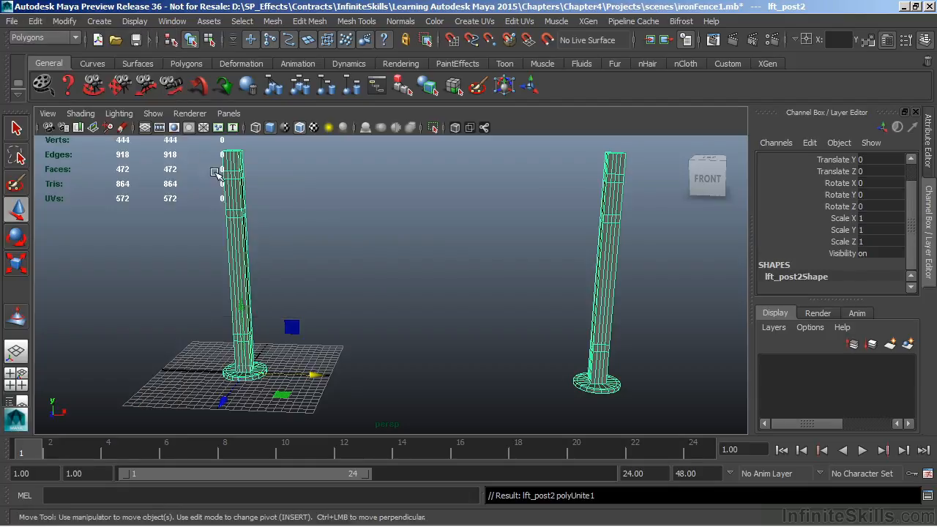
Examine the combined posts' node in the Hypergraph hierarchy, frame it, and close the window.
{"action": "left_click_drag", "start_coordinate": [406, 290], "coordinate": [389, 285], "text": "alt"}
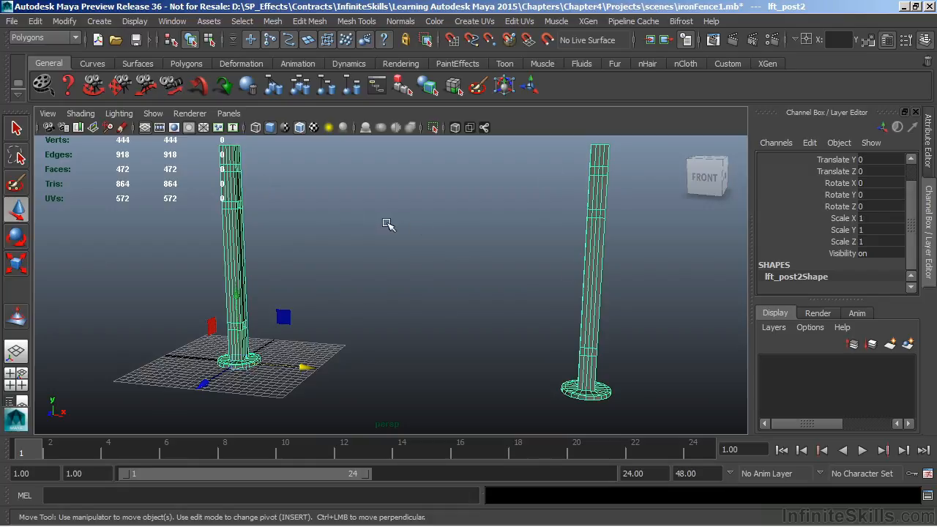
{"action": "left_click_drag", "start_coordinate": [398, 284], "coordinate": [428, 290], "text": "alt"}
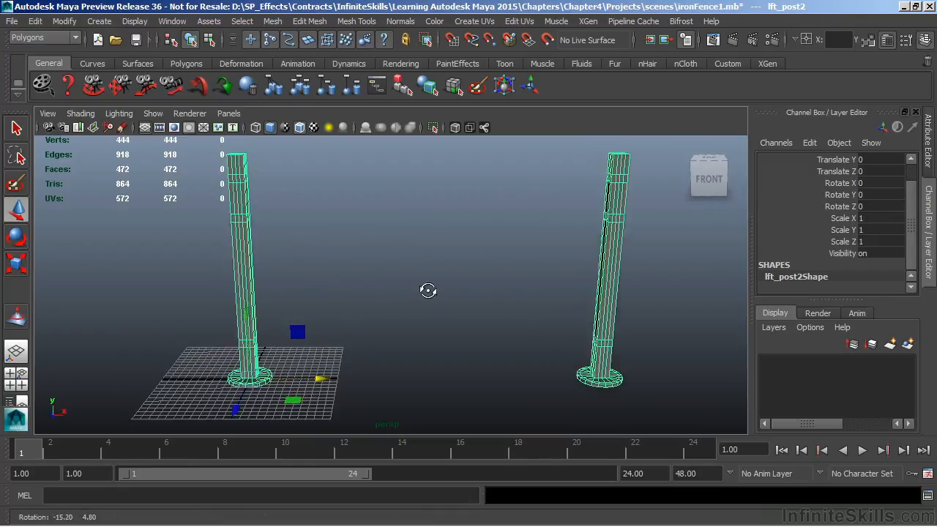
{"action": "left_click", "coordinate": [173, 22]}
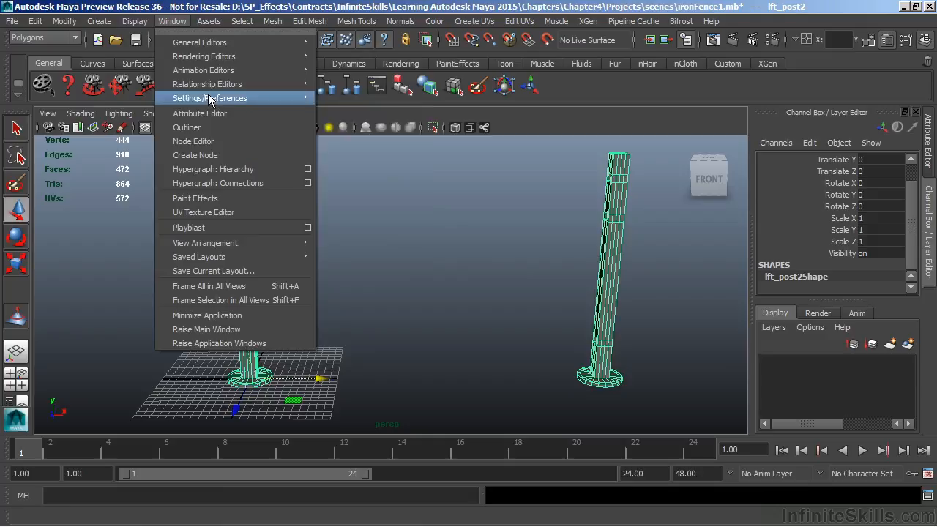
{"action": "left_click", "coordinate": [230, 169]}
{"action": "middle_click_drag", "start_coordinate": [391, 233], "coordinate": [441, 201], "text": "alt"}
{"action": "key", "text": "f"}
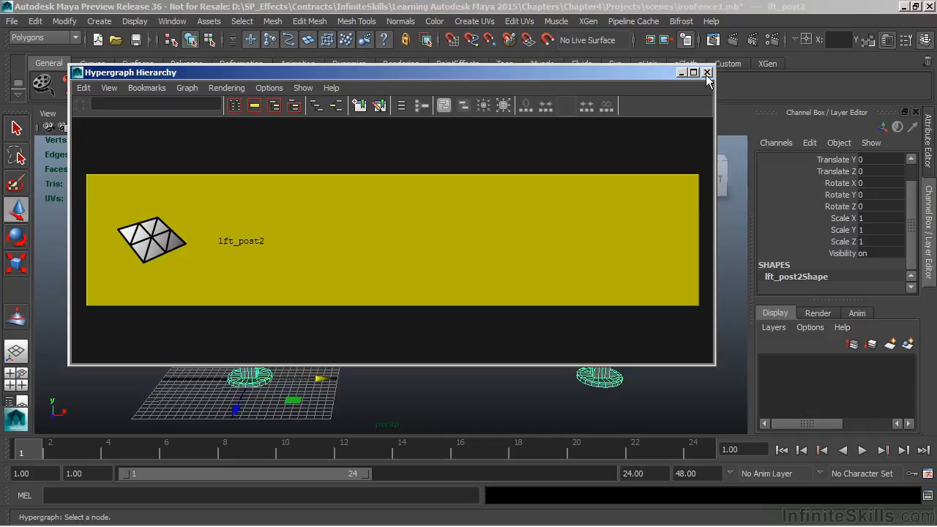
{"action": "left_click", "coordinate": [707, 73]}
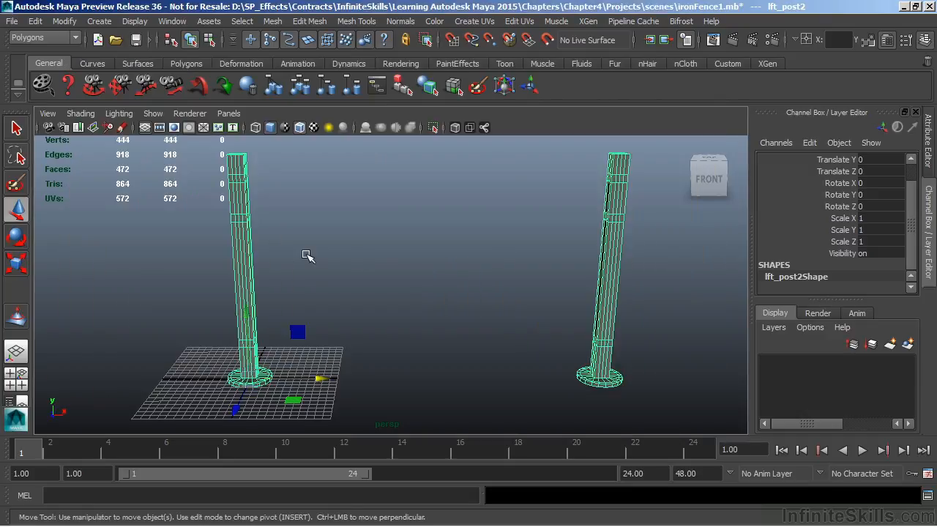
Switch the combined mesh to edge selection and select the border edges of the original post's uppermost hole.
{"action": "left_click_drag", "start_coordinate": [430, 311], "coordinate": [329, 278], "text": "alt"}
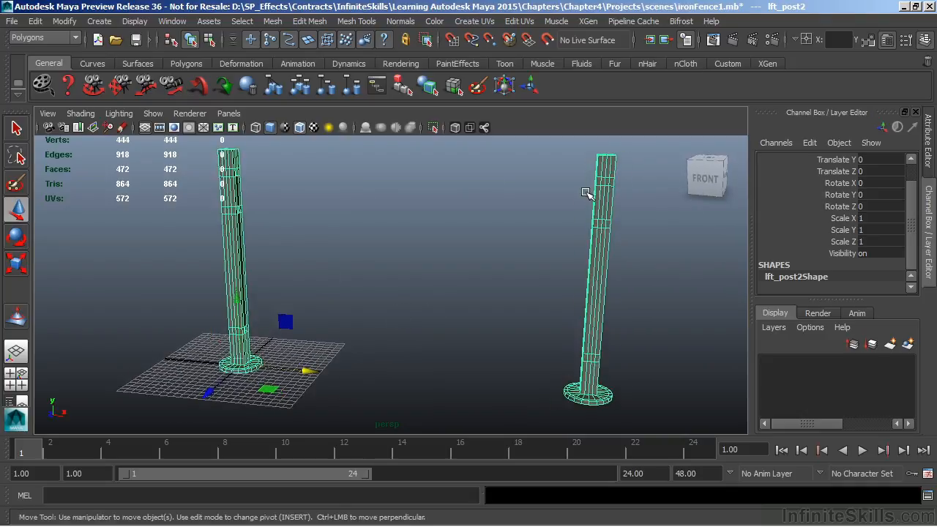
{"action": "middle_click_drag", "start_coordinate": [388, 247], "coordinate": [367, 259], "text": "alt"}
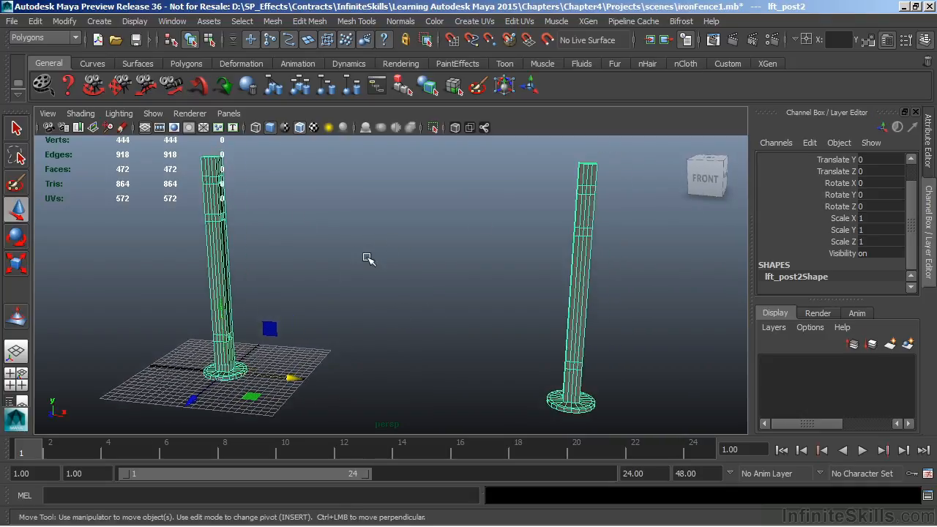
{"action": "left_click_drag", "start_coordinate": [358, 333], "coordinate": [372, 330], "text": "alt"}
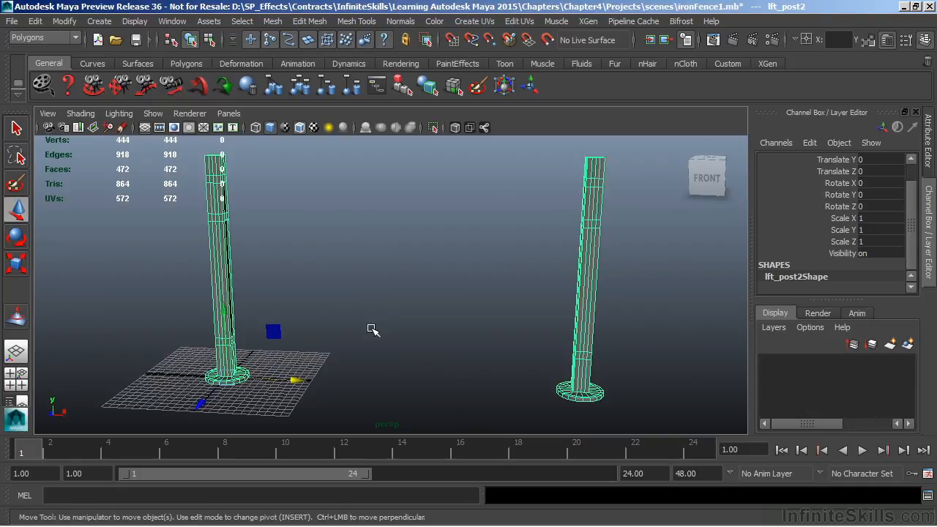
{"action": "left_click_drag", "start_coordinate": [381, 325], "coordinate": [410, 327], "text": "alt"}
{"action": "middle_click_drag", "start_coordinate": [223, 183], "coordinate": [274, 215], "text": "alt"}
{"action": "left_click_drag", "start_coordinate": [273, 215], "coordinate": [261, 219], "text": "alt"}
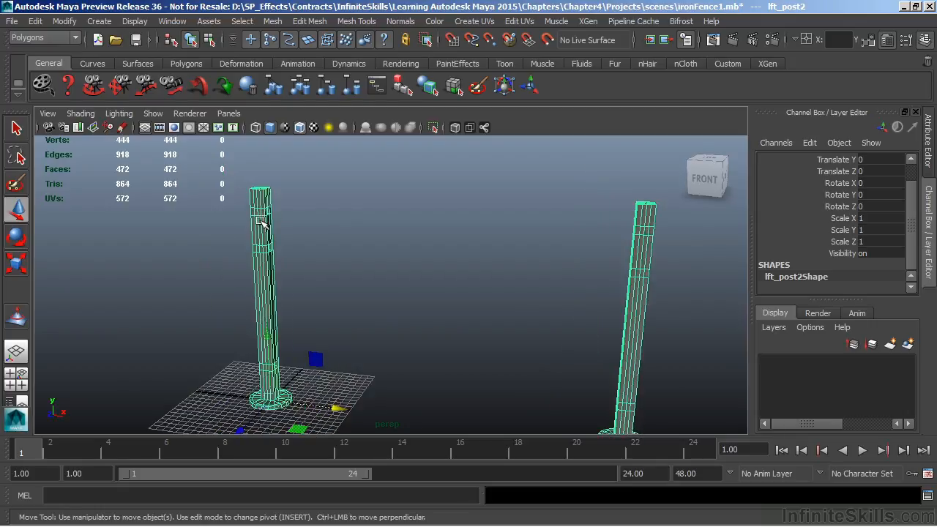
{"action": "right_click_drag", "start_coordinate": [264, 213], "coordinate": [259, 157]}
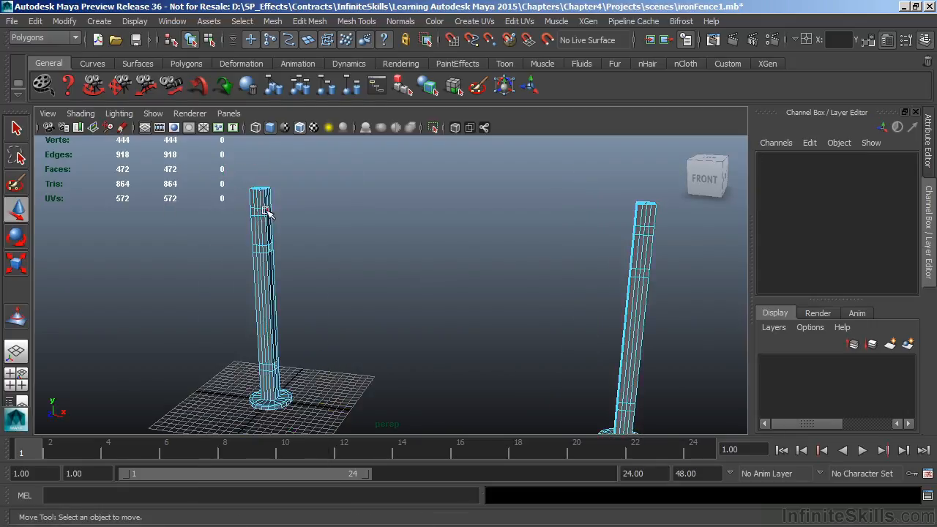
{"action": "middle_click_drag", "start_coordinate": [268, 245], "coordinate": [371, 303], "text": "alt"}
{"action": "right_click_drag", "start_coordinate": [370, 303], "coordinate": [587, 295], "text": "alt"}
{"action": "left_click_drag", "start_coordinate": [587, 295], "coordinate": [545, 275], "text": "alt"}
{"action": "left_click_drag", "start_coordinate": [407, 243], "coordinate": [395, 299], "text": "alt"}
{"action": "double_click", "coordinate": [313, 248]}
Add the border edges of the matching uppermost hole on the mirrored post to the selection.
{"action": "right_click_drag", "start_coordinate": [540, 296], "coordinate": [309, 291], "text": "alt"}
{"action": "left_click_drag", "start_coordinate": [460, 299], "coordinate": [209, 224], "text": "alt"}
{"action": "left_click_drag", "start_coordinate": [410, 320], "coordinate": [431, 286], "text": "alt"}
{"action": "right_click_drag", "start_coordinate": [431, 286], "coordinate": [559, 259], "text": "alt"}
{"action": "middle_click_drag", "start_coordinate": [553, 258], "coordinate": [451, 320], "text": "alt"}
{"action": "right_click_drag", "start_coordinate": [410, 308], "coordinate": [504, 289], "text": "alt"}
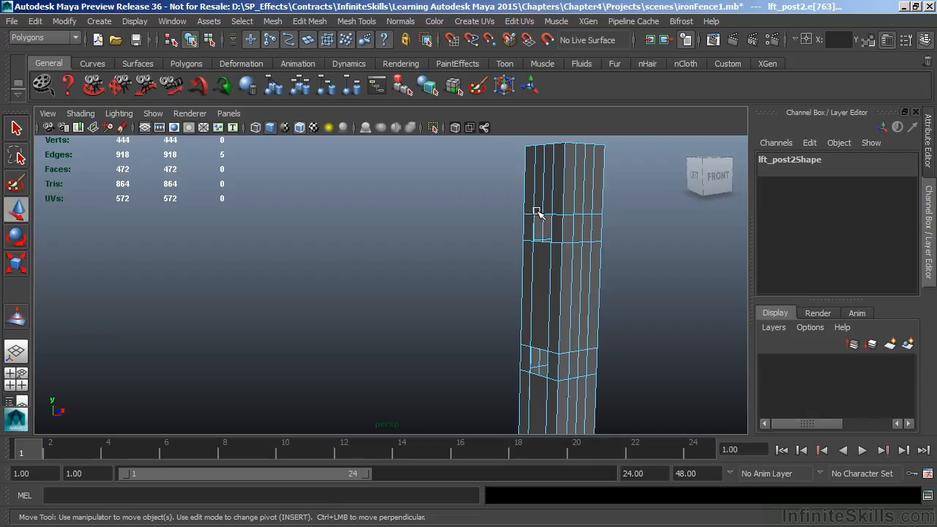
{"action": "right_click_drag", "start_coordinate": [467, 269], "coordinate": [398, 332], "text": "alt"}
{"action": "middle_click_drag", "start_coordinate": [397, 332], "coordinate": [497, 281], "text": "alt"}
{"action": "left_click_drag", "start_coordinate": [497, 282], "coordinate": [325, 266], "text": "alt"}
{"action": "middle_click_drag", "start_coordinate": [325, 266], "coordinate": [421, 291], "text": "alt"}
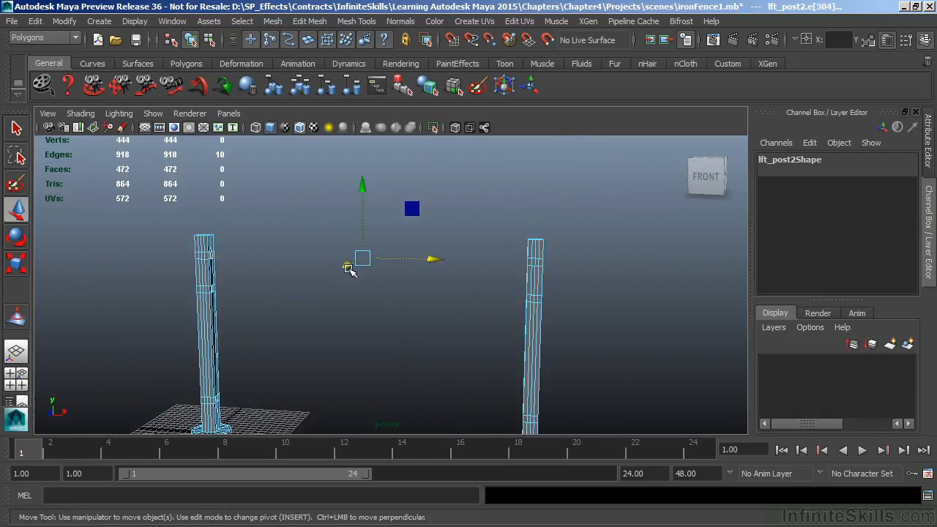
Reset the Bridge options and bridge the selected uppermost hole edges with a linear path and 5 divisions.
{"action": "left_click_drag", "start_coordinate": [443, 314], "coordinate": [434, 291], "text": "alt"}
{"action": "left_click", "coordinate": [309, 22]}
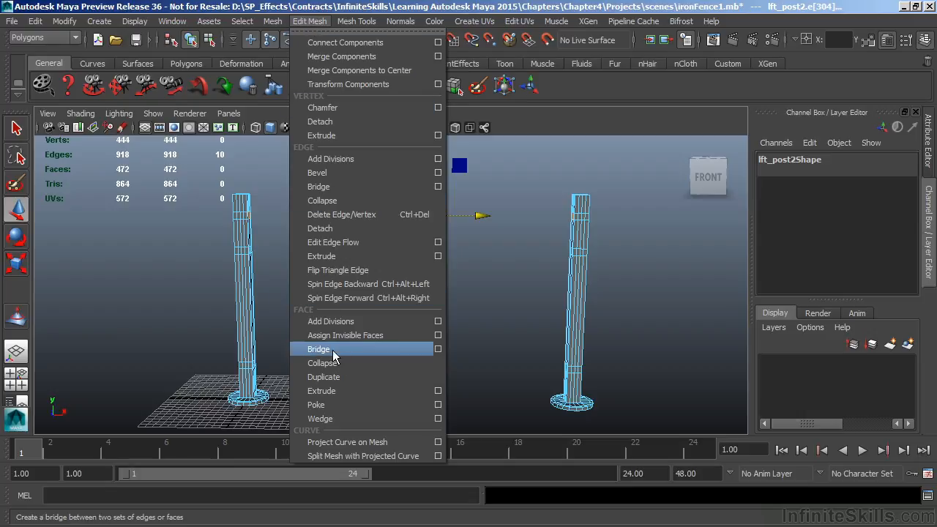
{"action": "left_click", "coordinate": [439, 349]}
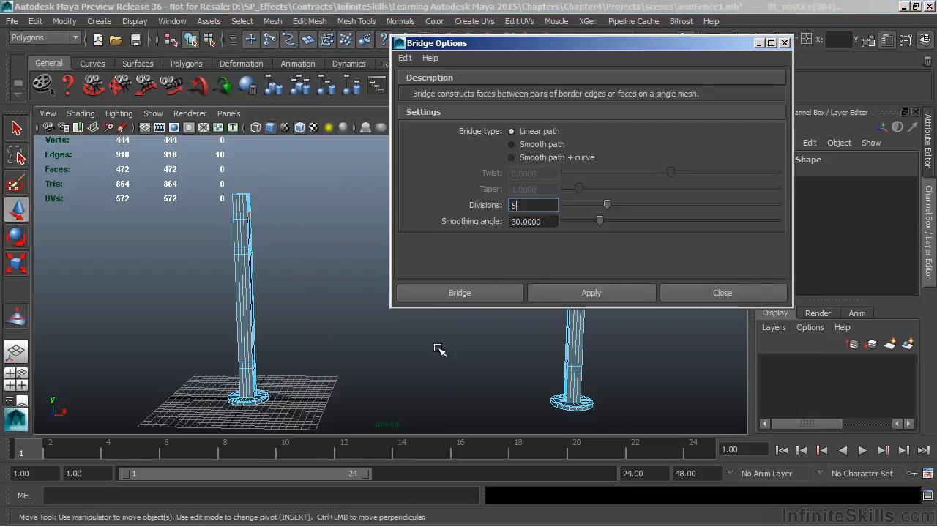
{"action": "left_click", "coordinate": [405, 57]}
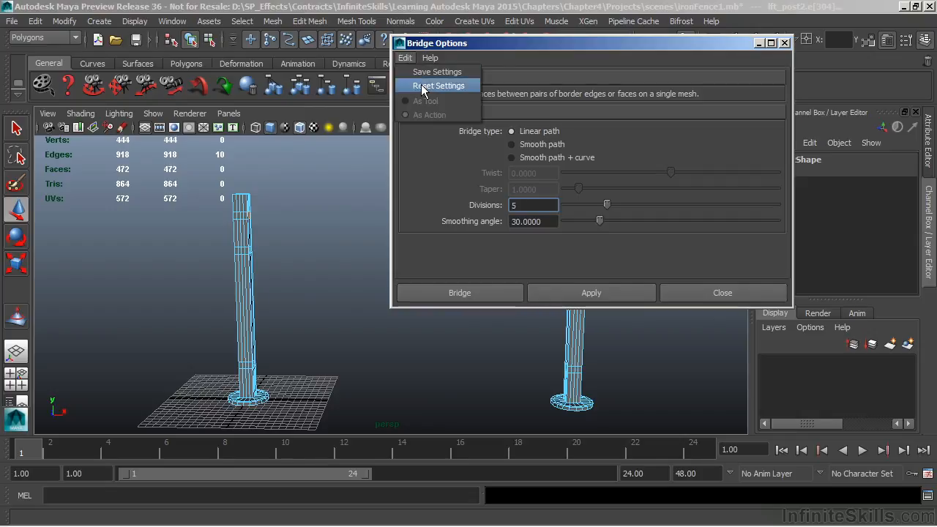
{"action": "left_click", "coordinate": [420, 84]}
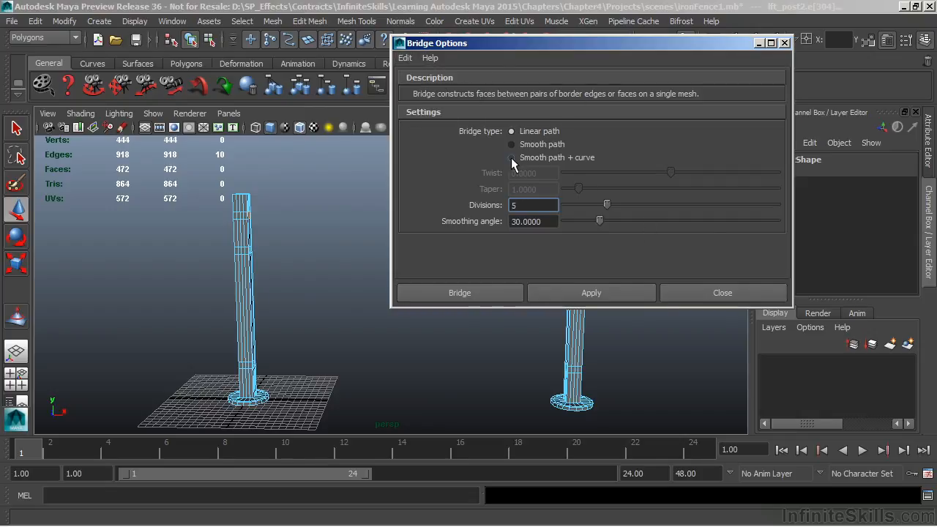
{"action": "left_click", "coordinate": [447, 294]}
Examine the new uppermost rail and its connections to both posts.
{"action": "left_click_drag", "start_coordinate": [446, 297], "coordinate": [419, 301], "text": "alt"}
{"action": "right_click_drag", "start_coordinate": [383, 299], "coordinate": [479, 294], "text": "alt"}
{"action": "left_click_drag", "start_coordinate": [479, 294], "coordinate": [453, 315], "text": "alt"}
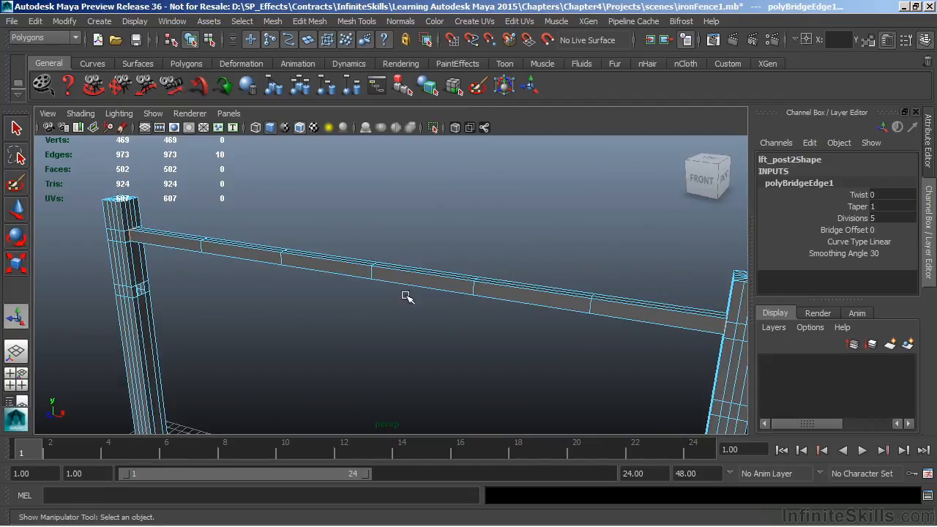
{"action": "left_click_drag", "start_coordinate": [596, 330], "coordinate": [571, 291], "text": "alt"}
{"action": "right_click_drag", "start_coordinate": [571, 290], "coordinate": [453, 292], "text": "alt"}
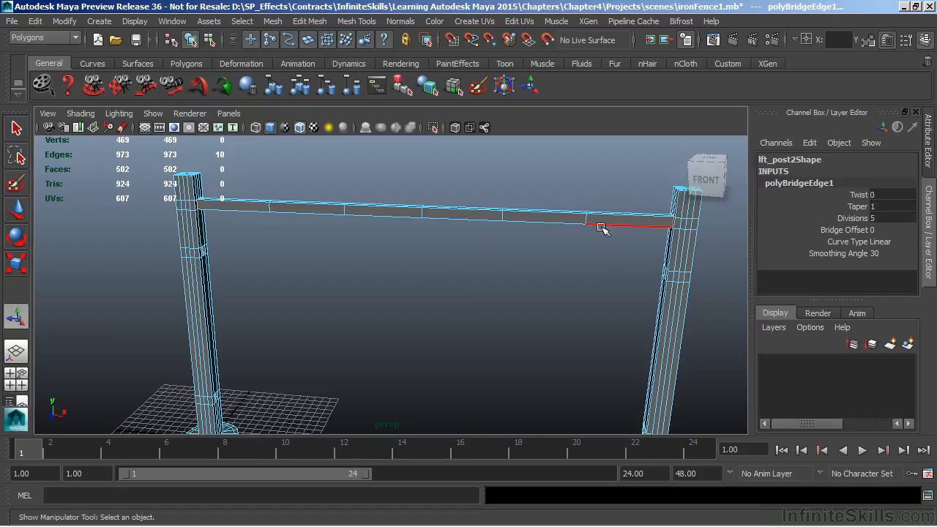
{"action": "left_click_drag", "start_coordinate": [546, 301], "coordinate": [375, 293], "text": "alt"}
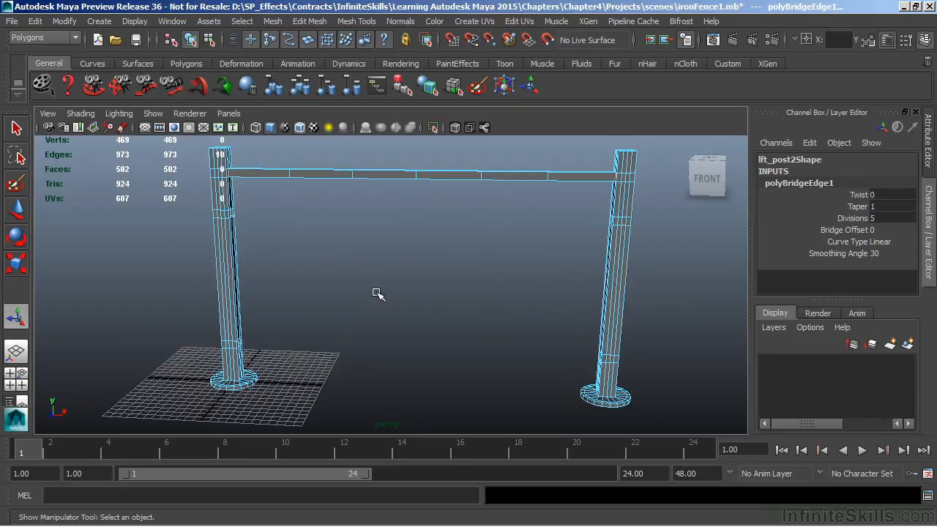
Return to edge selection and select the border edges of the original post's second hole from the top.
{"action": "left_click_drag", "start_coordinate": [255, 237], "coordinate": [281, 232], "text": "alt"}
{"action": "right_click_drag", "start_coordinate": [303, 219], "coordinate": [454, 212], "text": "alt"}
{"action": "middle_click_drag", "start_coordinate": [452, 214], "coordinate": [584, 342], "text": "alt"}
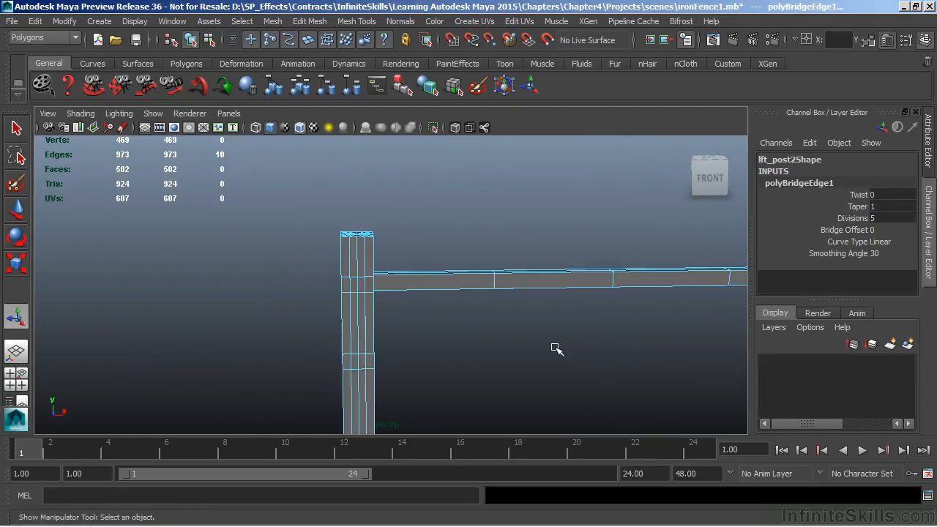
{"action": "left_click_drag", "start_coordinate": [584, 341], "coordinate": [445, 341], "text": "alt"}
{"action": "right_click_drag", "start_coordinate": [144, 192], "coordinate": [146, 148]}
{"action": "left_click", "coordinate": [142, 295]}
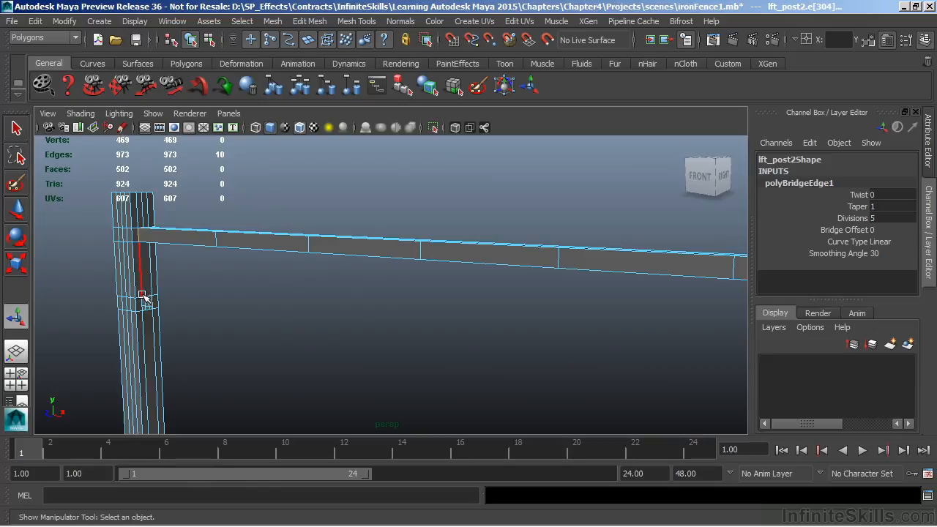
{"action": "double_click", "coordinate": [145, 295]}
Add the border edges of the mirrored post's matching second hole to the selection.
{"action": "middle_click_drag", "start_coordinate": [438, 319], "coordinate": [254, 249], "text": "alt"}
{"action": "left_click_drag", "start_coordinate": [285, 257], "coordinate": [439, 280], "text": "alt"}
{"action": "middle_click_drag", "start_coordinate": [441, 281], "coordinate": [588, 245], "text": "alt"}
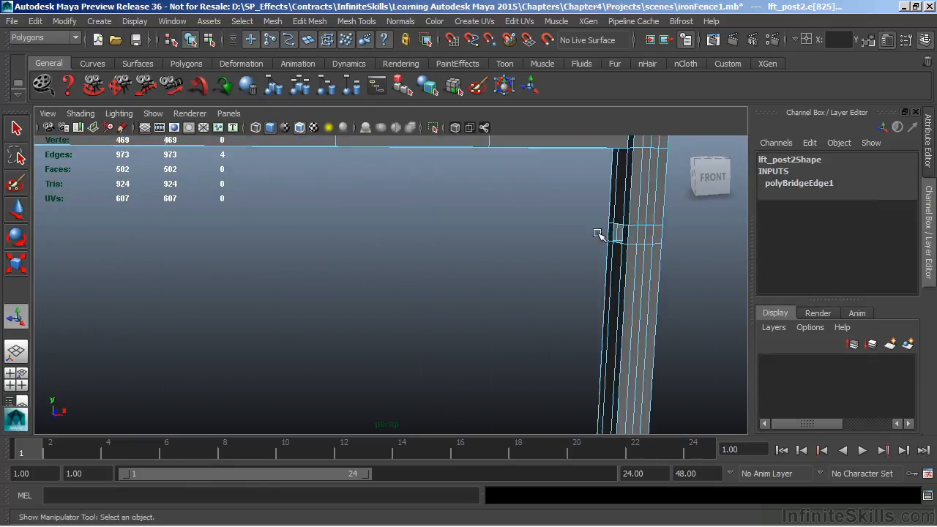
{"action": "double_click", "coordinate": [617, 224], "text": "shift"}
Bridge the two second-hole borders with a linear path and 5 divisions.
{"action": "right_click_drag", "start_coordinate": [575, 256], "coordinate": [359, 301], "text": "alt"}
{"action": "middle_click_drag", "start_coordinate": [358, 301], "coordinate": [479, 286], "text": "alt"}
{"action": "left_click", "coordinate": [309, 22]}
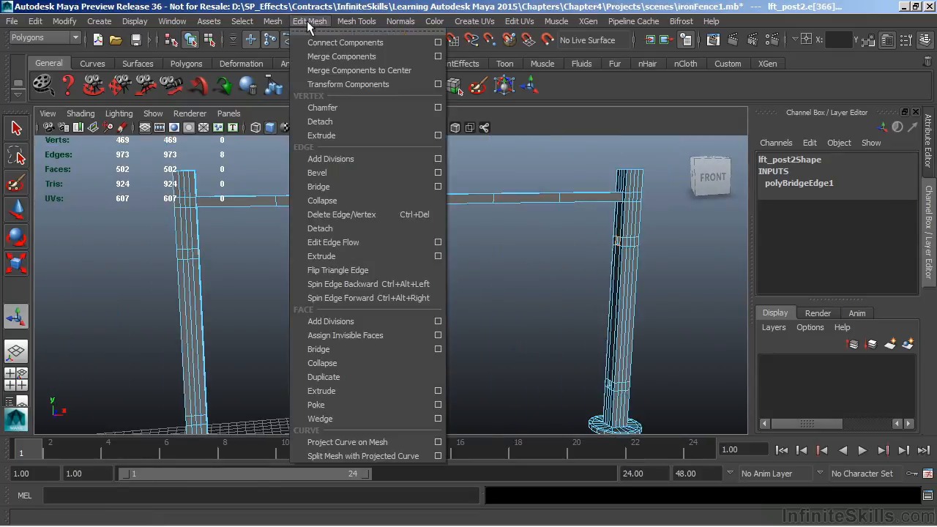
{"action": "left_click", "coordinate": [437, 349]}
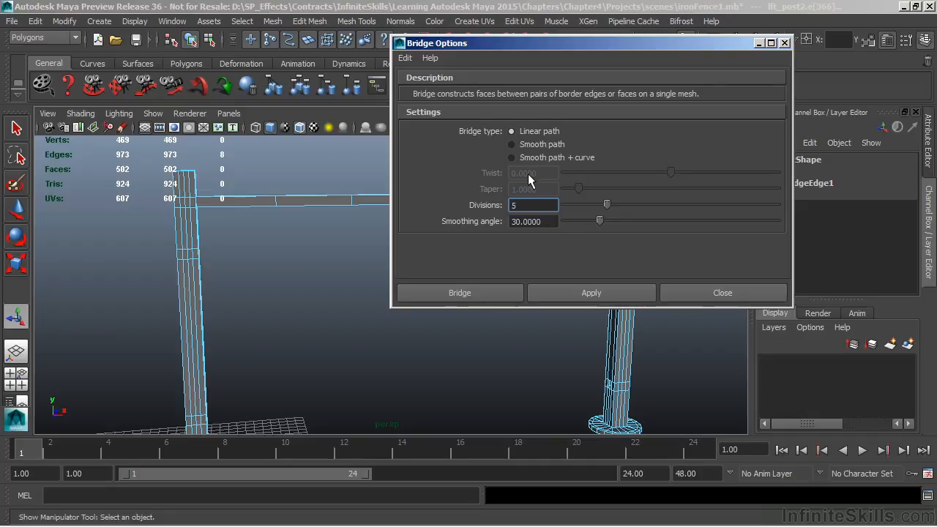
{"action": "left_click", "coordinate": [498, 293]}
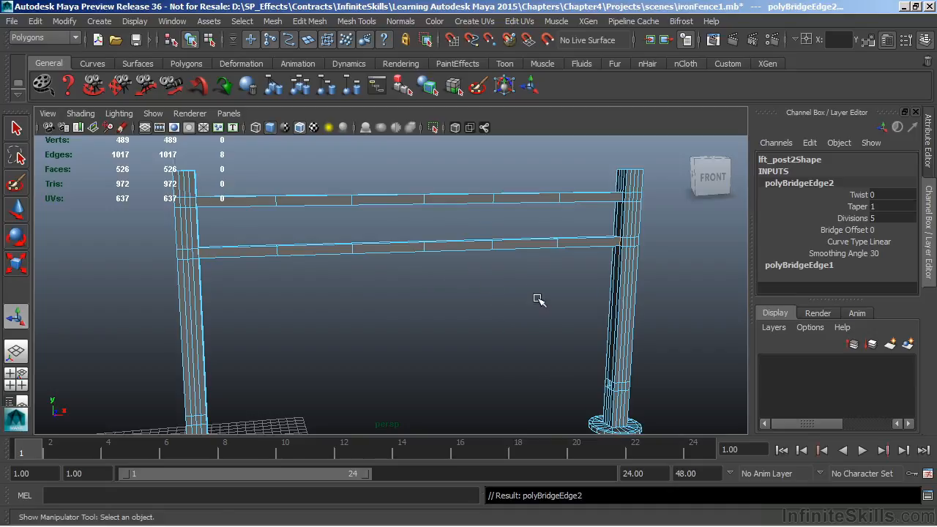
Set the second rail's bridge divisions to 48.
{"action": "middle_click_drag", "start_coordinate": [532, 303], "coordinate": [530, 284], "text": "alt"}
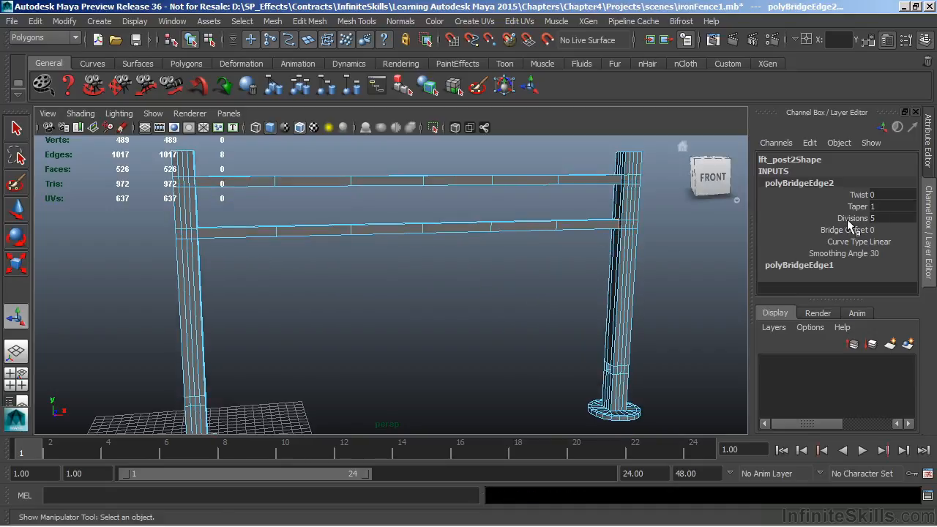
{"action": "double_click", "coordinate": [878, 219]}
{"action": "type", "text": "48"}
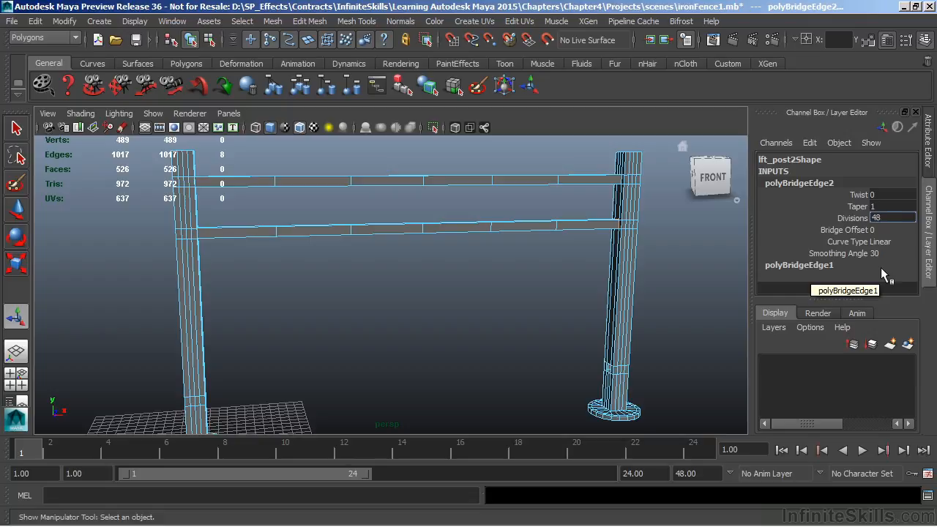
{"action": "key", "text": "Return"}
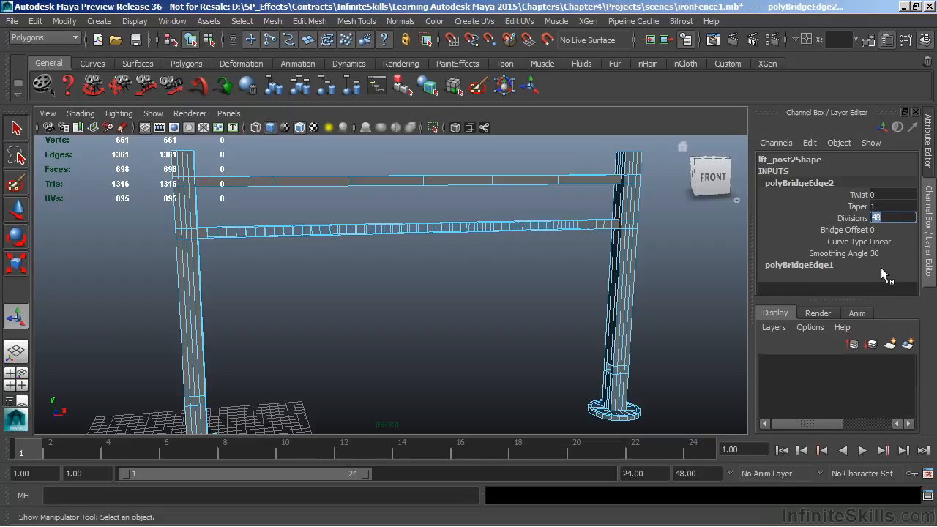
Examine the subdivisions and shading along the second rail between the posts.
{"action": "middle_click_drag", "start_coordinate": [360, 315], "coordinate": [476, 321], "text": "alt"}
{"action": "left_click_drag", "start_coordinate": [475, 320], "coordinate": [446, 331], "text": "alt"}
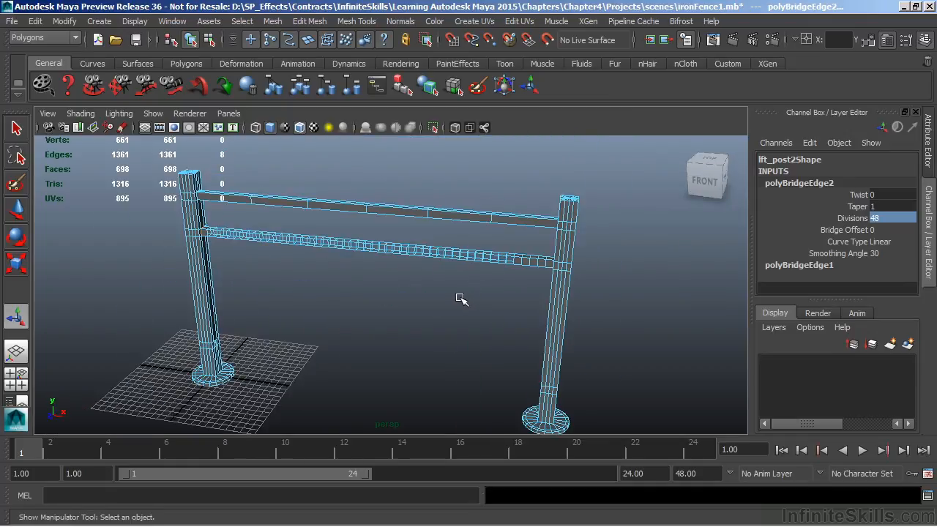
{"action": "right_click_drag", "start_coordinate": [341, 270], "coordinate": [430, 264], "text": "alt"}
{"action": "middle_click_drag", "start_coordinate": [401, 258], "coordinate": [433, 307], "text": "alt"}
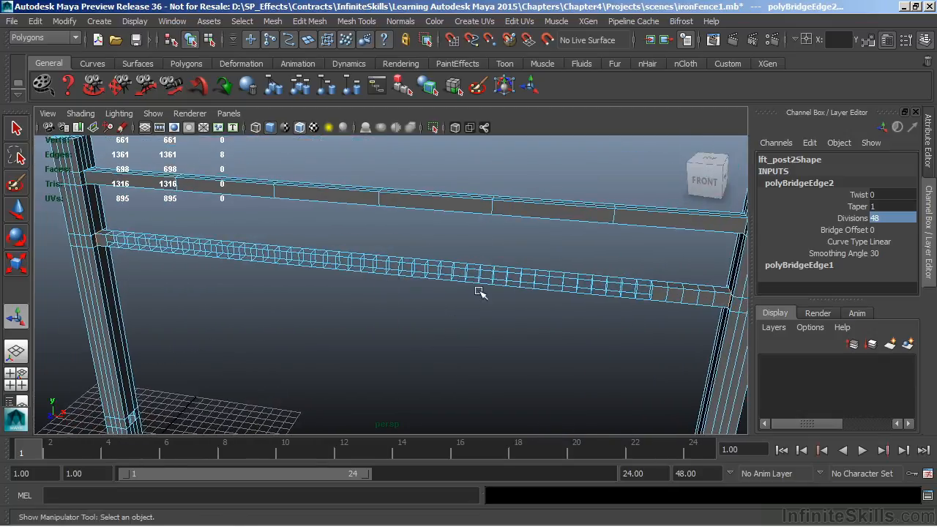
{"action": "middle_click_drag", "start_coordinate": [476, 282], "coordinate": [440, 235], "text": "alt"}
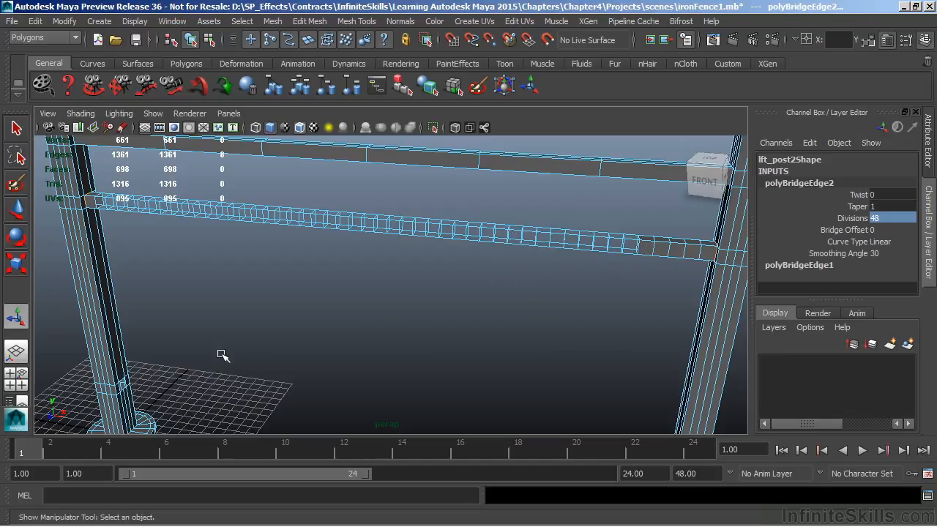
{"action": "right_click_drag", "start_coordinate": [502, 300], "coordinate": [406, 290], "text": "alt"}
{"action": "left_click_drag", "start_coordinate": [406, 291], "coordinate": [295, 259], "text": "alt"}
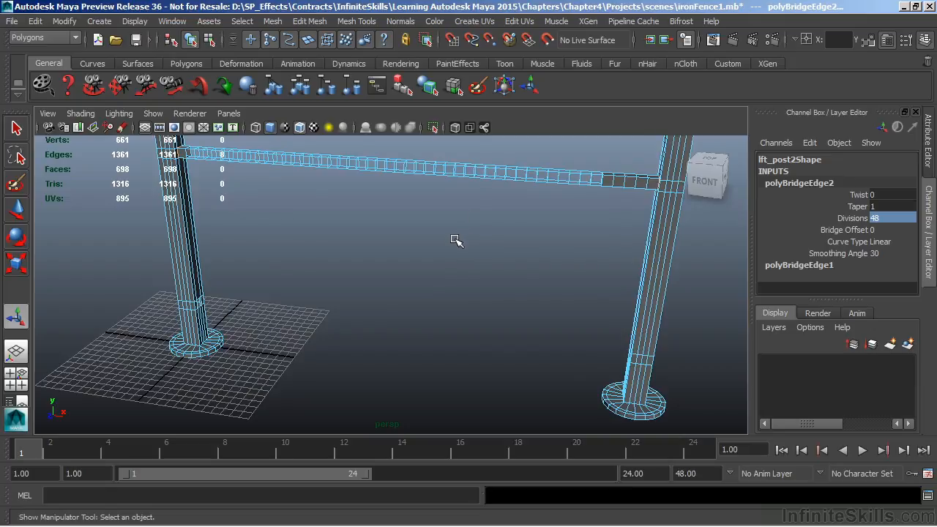
Select the border edges of the lowest hole on the original post.
{"action": "right_click_drag", "start_coordinate": [282, 255], "coordinate": [485, 213], "text": "alt"}
{"action": "middle_click_drag", "start_coordinate": [406, 237], "coordinate": [505, 252], "text": "alt"}
{"action": "left_click_drag", "start_coordinate": [465, 265], "coordinate": [418, 264], "text": "alt"}
{"action": "middle_click_drag", "start_coordinate": [238, 261], "coordinate": [288, 287], "text": "alt"}
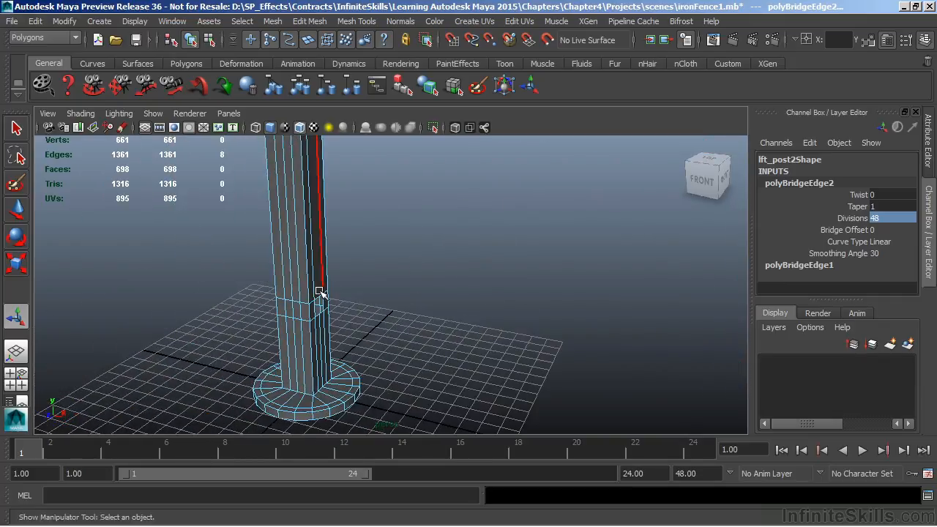
{"action": "left_click", "coordinate": [321, 296]}
Add the border edges of the mirrored post's matching lowest hole to the selection.
{"action": "middle_click_drag", "start_coordinate": [534, 292], "coordinate": [294, 233], "text": "alt"}
{"action": "right_click_drag", "start_coordinate": [494, 273], "coordinate": [359, 286], "text": "alt"}
{"action": "left_click_drag", "start_coordinate": [360, 286], "coordinate": [437, 289], "text": "alt"}
{"action": "middle_click_drag", "start_coordinate": [592, 286], "coordinate": [445, 303], "text": "alt"}
{"action": "right_click_drag", "start_coordinate": [359, 294], "coordinate": [538, 287], "text": "alt"}
{"action": "middle_click_drag", "start_coordinate": [684, 280], "coordinate": [505, 277], "text": "alt"}
{"action": "double_click", "coordinate": [552, 249], "text": "shift"}
Bridge the two lowest-hole borders and set the new rail's divisions to 48.
{"action": "right_click_drag", "start_coordinate": [587, 270], "coordinate": [322, 284], "text": "alt"}
{"action": "middle_click_drag", "start_coordinate": [311, 284], "coordinate": [474, 288], "text": "alt"}
{"action": "left_click_drag", "start_coordinate": [474, 288], "coordinate": [442, 277], "text": "alt"}
{"action": "right_click_drag", "start_coordinate": [477, 294], "coordinate": [421, 291], "text": "alt"}
{"action": "middle_click_drag", "start_coordinate": [419, 288], "coordinate": [462, 337], "text": "alt"}
{"action": "left_click", "coordinate": [310, 21]}
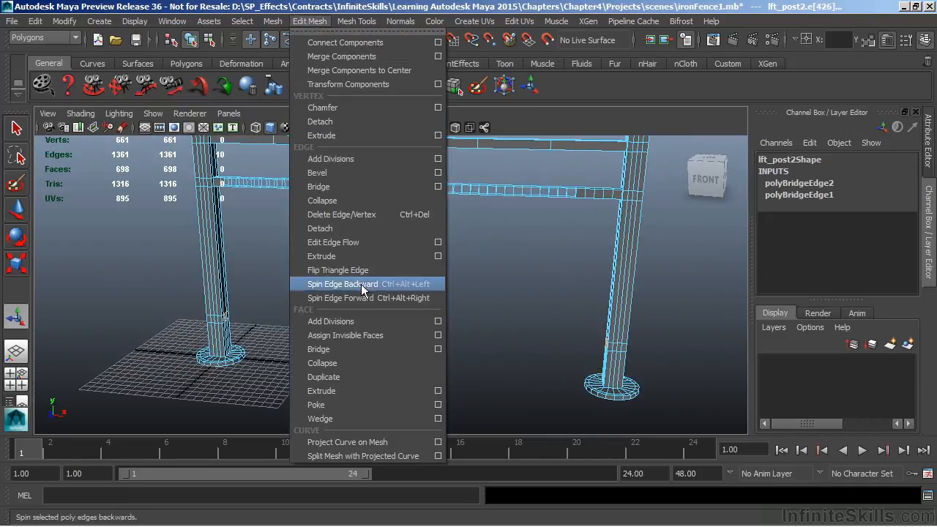
{"action": "left_click", "coordinate": [355, 349]}
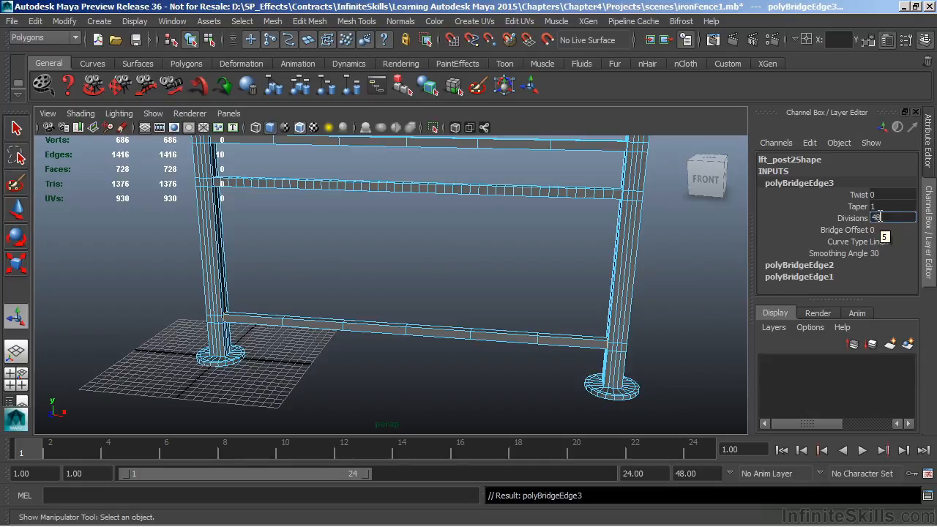
{"action": "key", "text": "Return"}
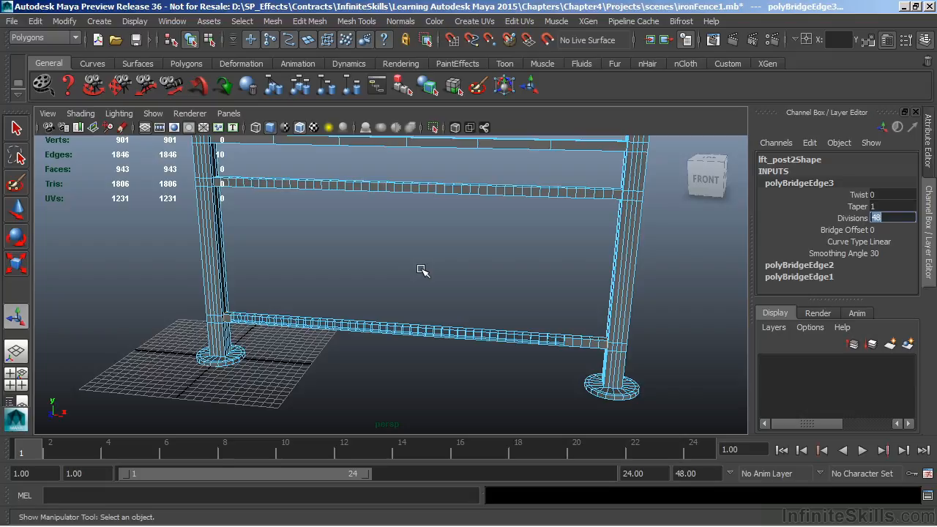
Return the fence mesh to object mode and select it as a whole.
{"action": "right_click_drag", "start_coordinate": [625, 192], "coordinate": [624, 272]}
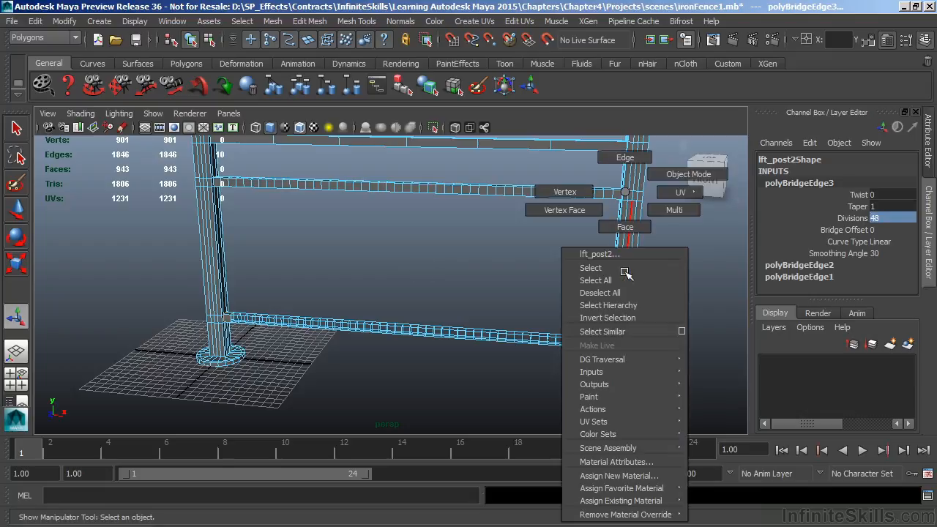
{"action": "left_click", "coordinate": [688, 174]}
{"action": "left_click", "coordinate": [626, 236]}
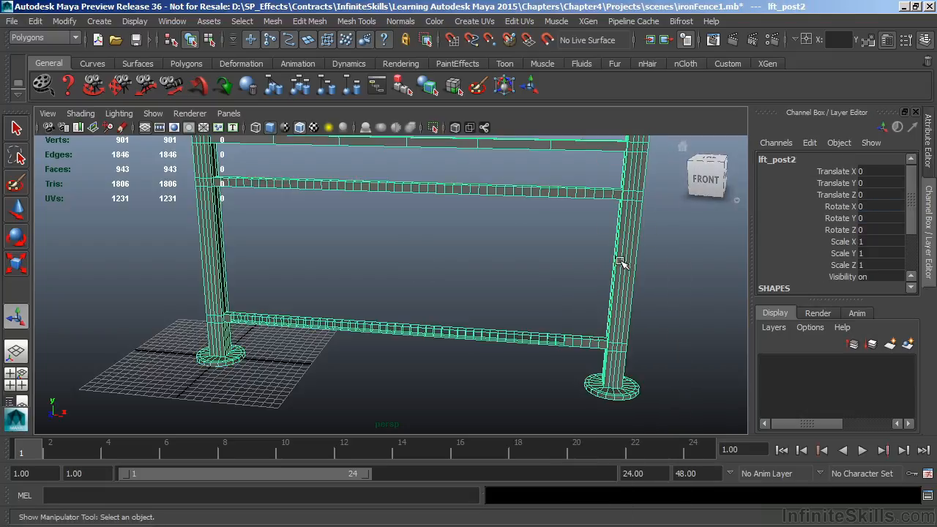
Assign the existing lambert1 material to the whole fence mesh.
{"action": "left_click_drag", "start_coordinate": [621, 263], "coordinate": [615, 226], "text": "alt"}
{"action": "right_click_drag", "start_coordinate": [495, 300], "coordinate": [578, 291], "text": "alt"}
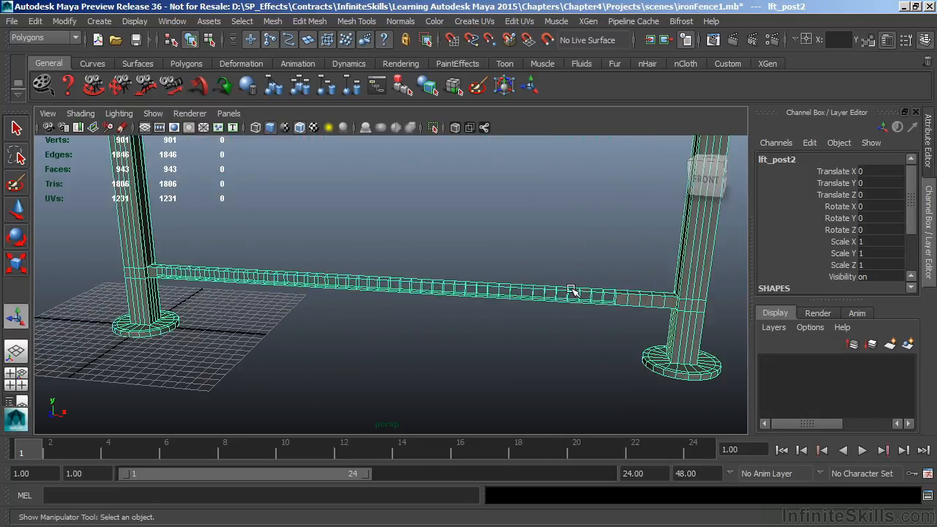
{"action": "right_click", "coordinate": [573, 295]}
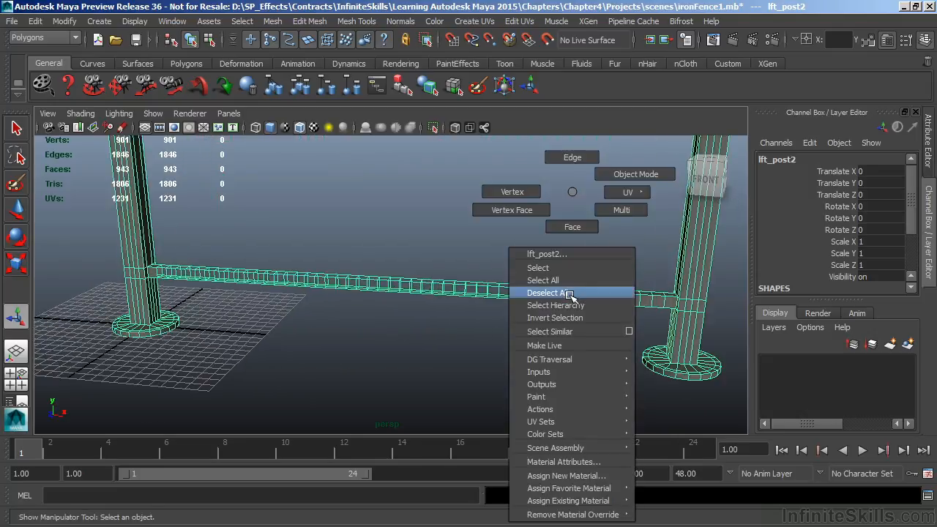
{"action": "mouse_move", "coordinate": [554, 486]}
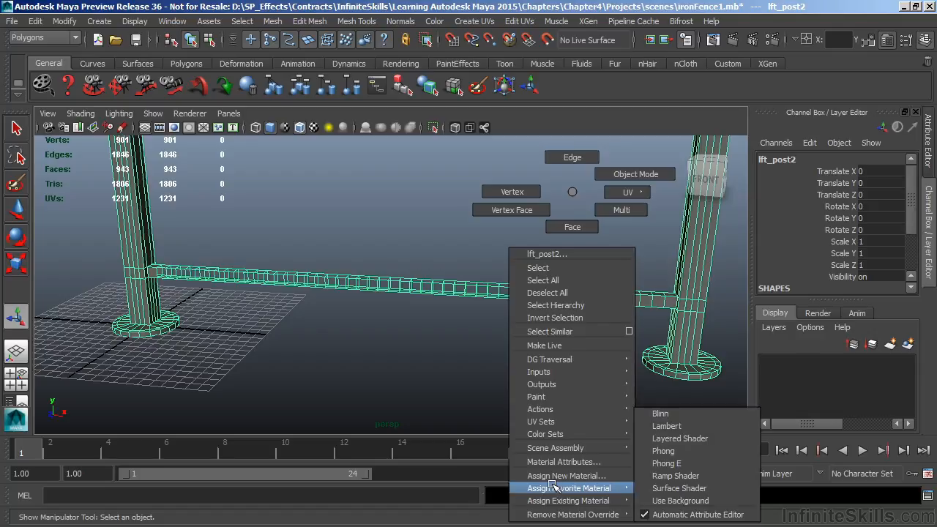
{"action": "mouse_move", "coordinate": [556, 502]}
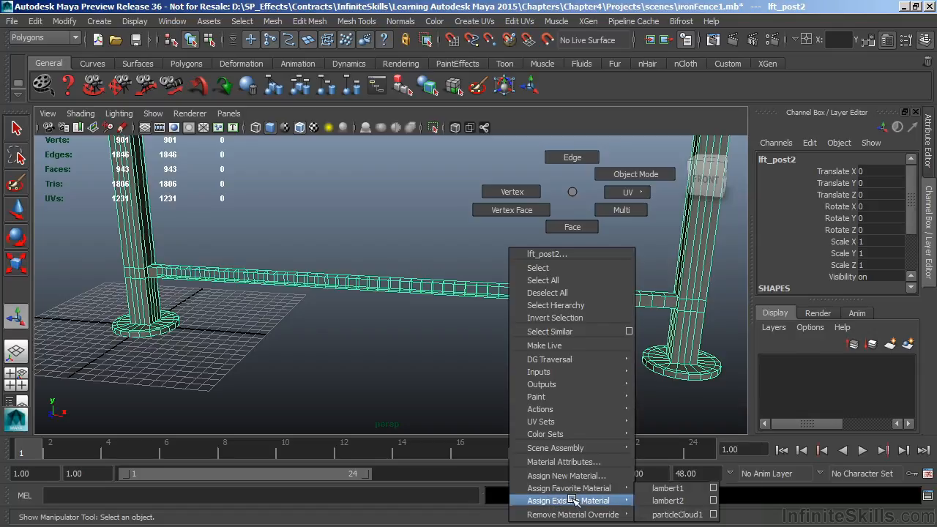
{"action": "left_click", "coordinate": [677, 488]}
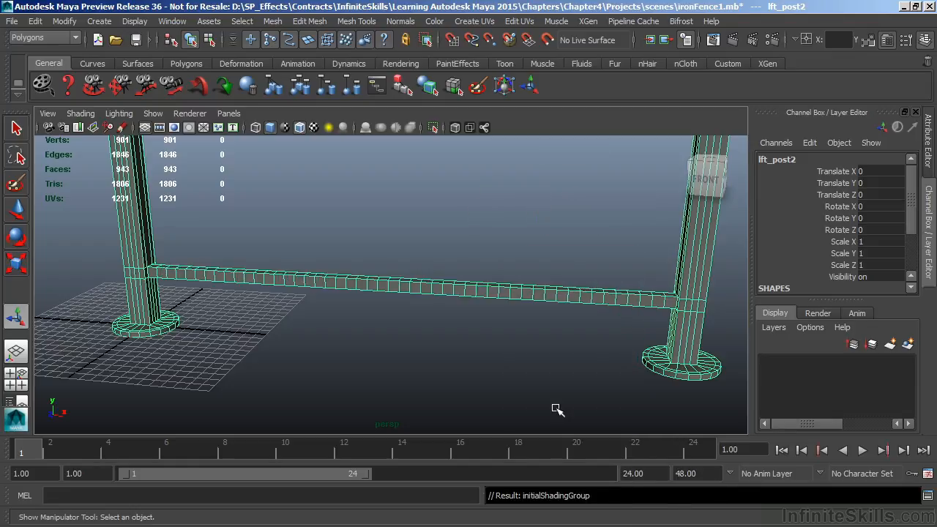
Examine the three rails from several angles, comparing the divisions of the middle and lowest rails near the original post.
{"action": "right_click_drag", "start_coordinate": [600, 305], "coordinate": [414, 310], "text": "alt"}
{"action": "middle_click_drag", "start_coordinate": [419, 291], "coordinate": [430, 330], "text": "alt"}
{"action": "left_click_drag", "start_coordinate": [427, 322], "coordinate": [293, 254], "text": "alt"}
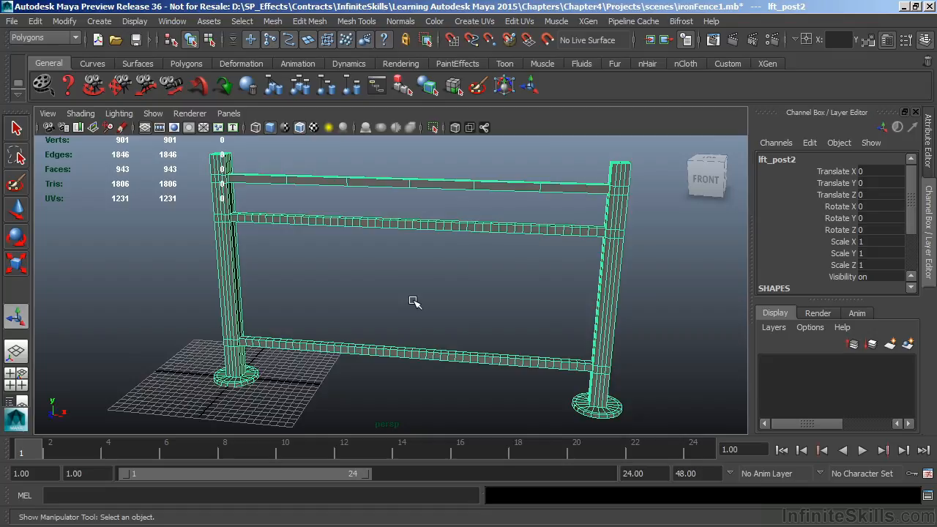
{"action": "left_click_drag", "start_coordinate": [414, 301], "coordinate": [410, 261], "text": "alt"}
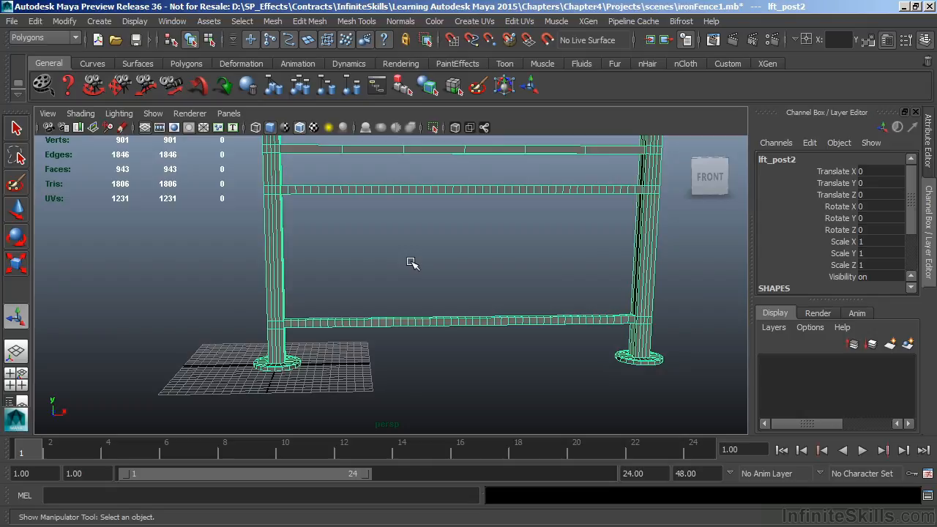
{"action": "middle_click_drag", "start_coordinate": [399, 265], "coordinate": [398, 294], "text": "alt"}
{"action": "left_click_drag", "start_coordinate": [387, 277], "coordinate": [394, 273], "text": "alt"}
{"action": "right_click_drag", "start_coordinate": [386, 277], "coordinate": [410, 289], "text": "alt"}
{"action": "middle_click_drag", "start_coordinate": [397, 300], "coordinate": [407, 325], "text": "alt"}
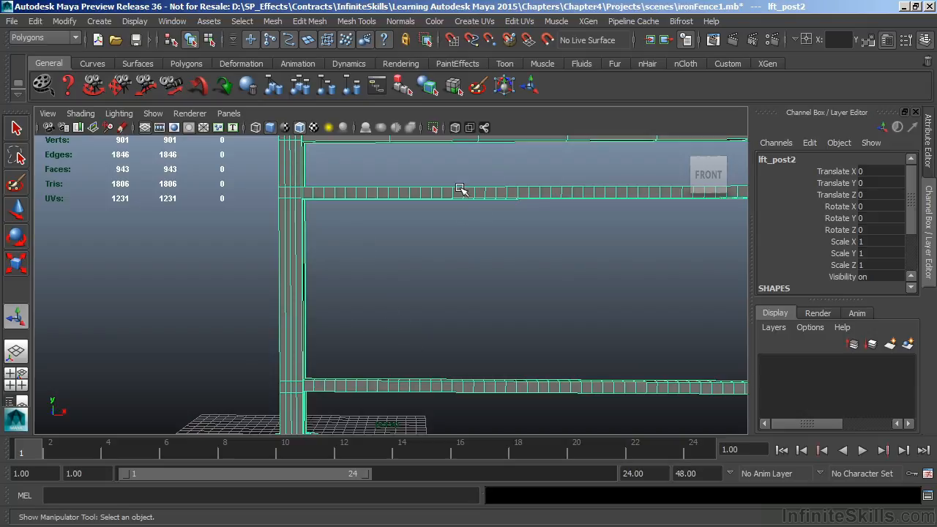
{"action": "middle_click_drag", "start_coordinate": [255, 272], "coordinate": [329, 311], "text": "alt"}
{"action": "right_click_drag", "start_coordinate": [298, 293], "coordinate": [382, 227], "text": "alt"}
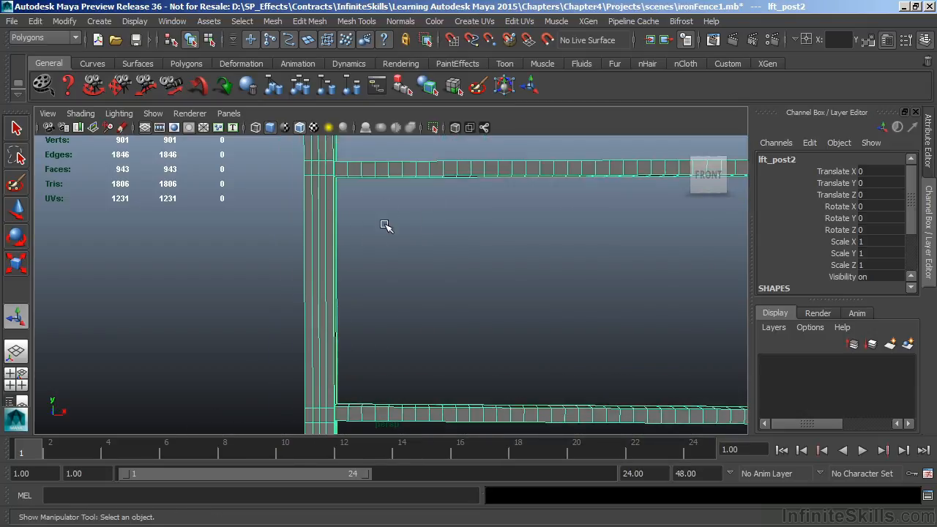
Delete one underside face of the middle rail and the facing top face of the lowest rail, near the original post.
{"action": "left_click_drag", "start_coordinate": [372, 232], "coordinate": [373, 151], "text": "alt"}
{"action": "right_click_drag", "start_coordinate": [341, 167], "coordinate": [343, 193]}
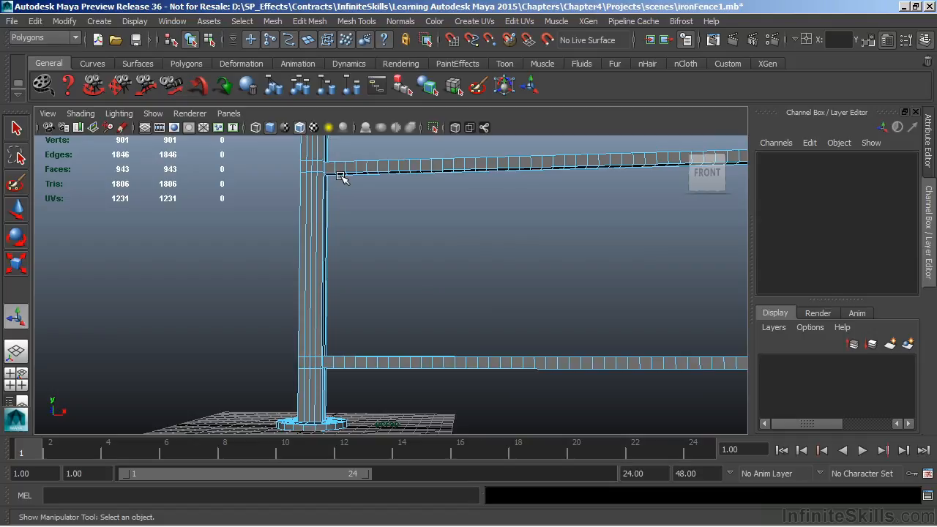
{"action": "left_click", "coordinate": [341, 167]}
{"action": "left_click", "coordinate": [349, 181]}
{"action": "left_click", "coordinate": [341, 174]}
{"action": "left_click_drag", "start_coordinate": [342, 179], "coordinate": [360, 254], "text": "alt"}
{"action": "middle_click_drag", "start_coordinate": [360, 254], "coordinate": [357, 266], "text": "alt"}
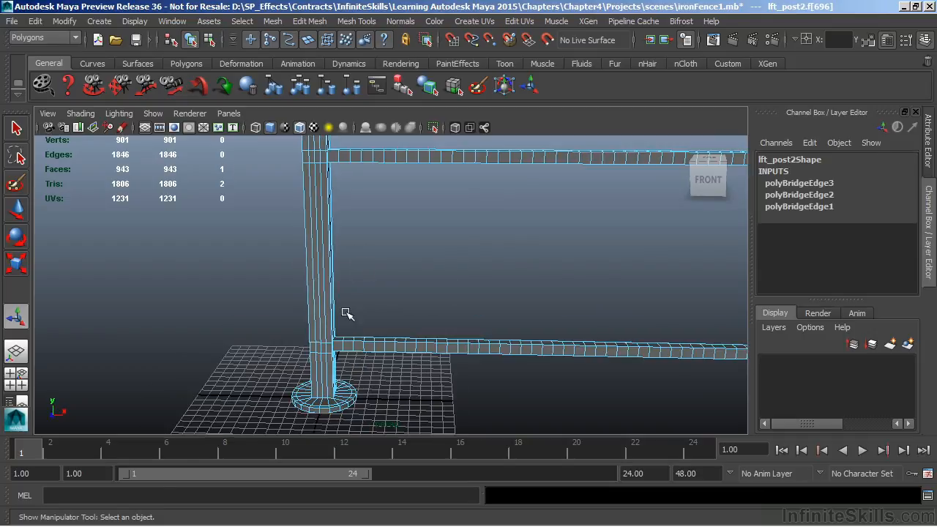
{"action": "left_click", "coordinate": [348, 341], "text": "shift"}
{"action": "key", "text": "Delete"}
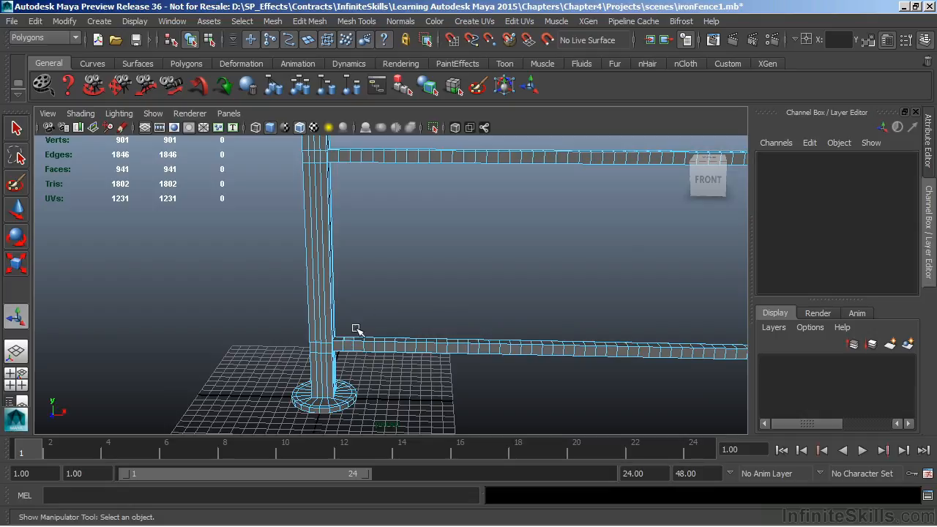
Bridge the border edges of the two facing rail holes to form the first vertical bar.
{"action": "right_click_drag", "start_coordinate": [351, 341], "coordinate": [355, 160]}
{"action": "double_click", "coordinate": [351, 339]}
{"action": "double_click", "coordinate": [341, 161], "text": "shift"}
{"action": "left_click_drag", "start_coordinate": [393, 241], "coordinate": [391, 278], "text": "alt"}
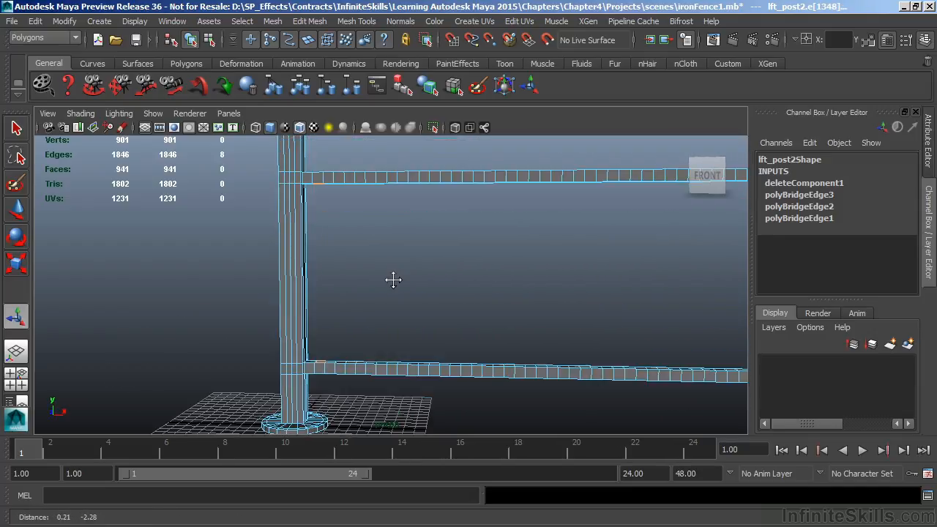
{"action": "left_click", "coordinate": [310, 20]}
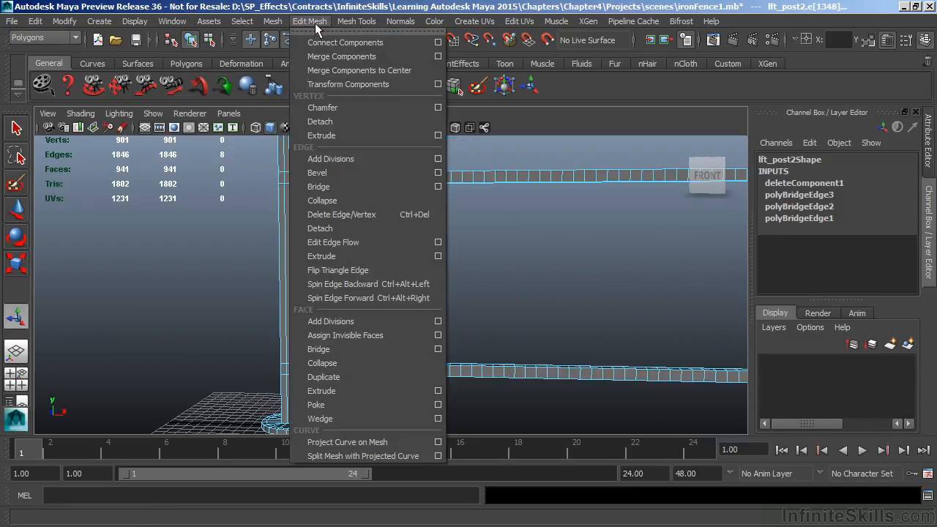
{"action": "left_click", "coordinate": [326, 351]}
{"action": "left_click_drag", "start_coordinate": [362, 341], "coordinate": [383, 224], "text": "alt"}
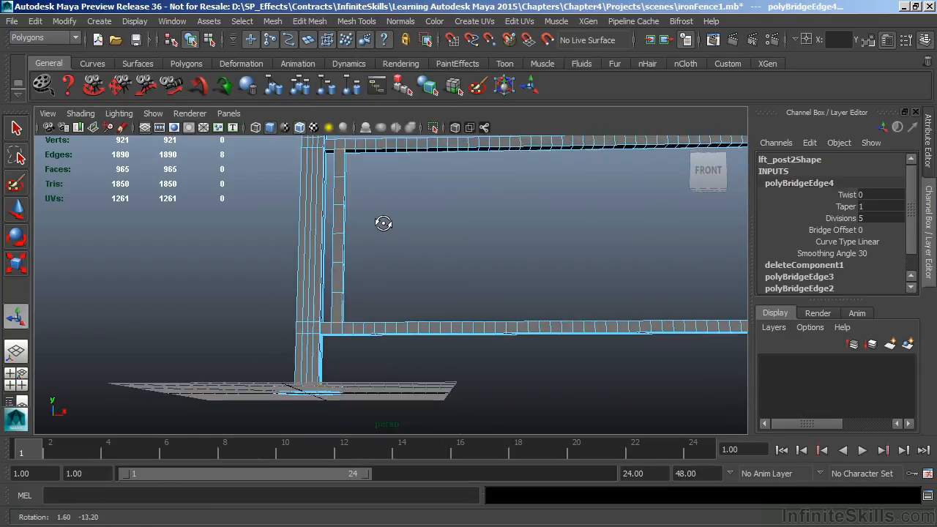
Delete the next two alternating underside faces of the middle rail and the matching top faces of the lowest rail.
{"action": "right_click", "coordinate": [366, 152]}
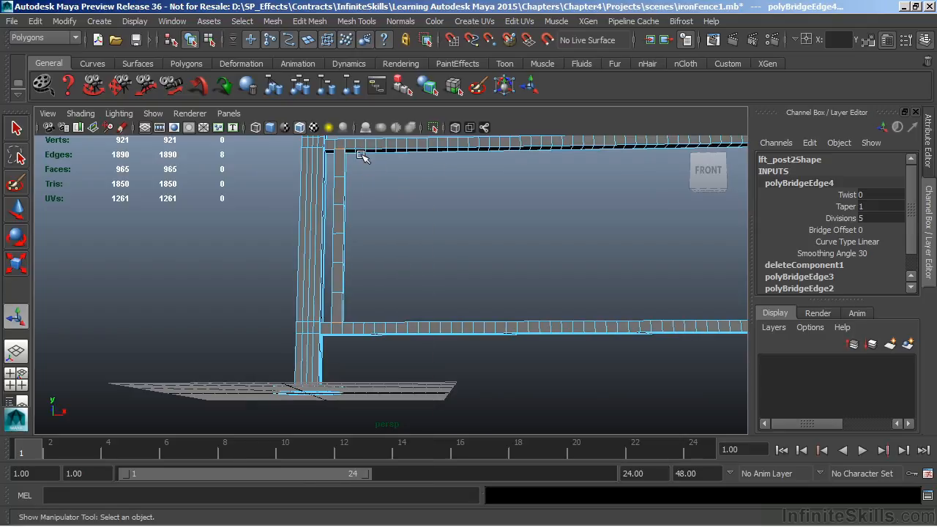
{"action": "left_click", "coordinate": [359, 152]}
{"action": "left_click", "coordinate": [381, 151], "text": "shift"}
{"action": "middle_click_drag", "start_coordinate": [383, 207], "coordinate": [386, 205], "text": "alt"}
{"action": "left_click_drag", "start_coordinate": [385, 205], "coordinate": [380, 208], "text": "alt"}
{"action": "middle_click_drag", "start_coordinate": [380, 209], "coordinate": [372, 330], "text": "alt"}
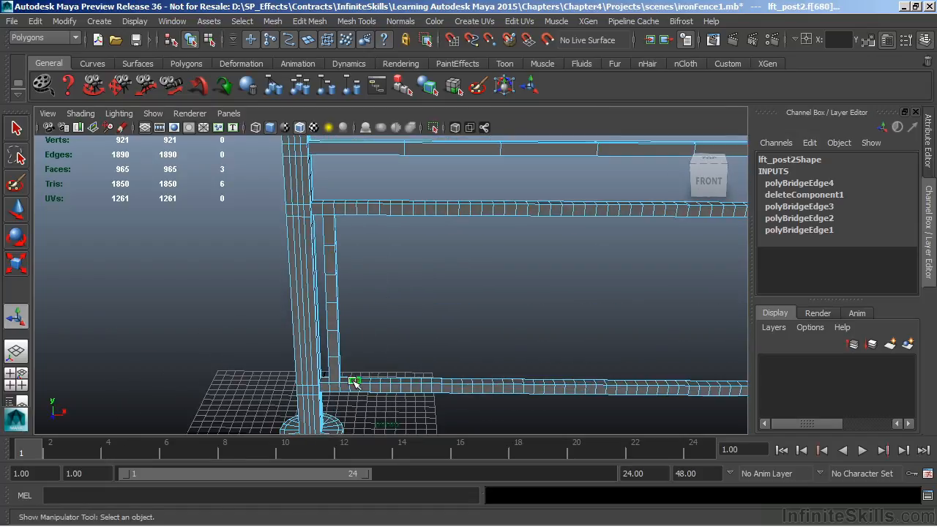
{"action": "left_click", "coordinate": [377, 381], "text": "shift"}
{"action": "key", "text": "Delete"}
Bridge the borders of the facing holes beside the first bar, using a smooth path and 5 divisions.
{"action": "left_click_drag", "start_coordinate": [410, 274], "coordinate": [347, 174], "text": "alt"}
{"action": "right_click_drag", "start_coordinate": [349, 174], "coordinate": [354, 138]}
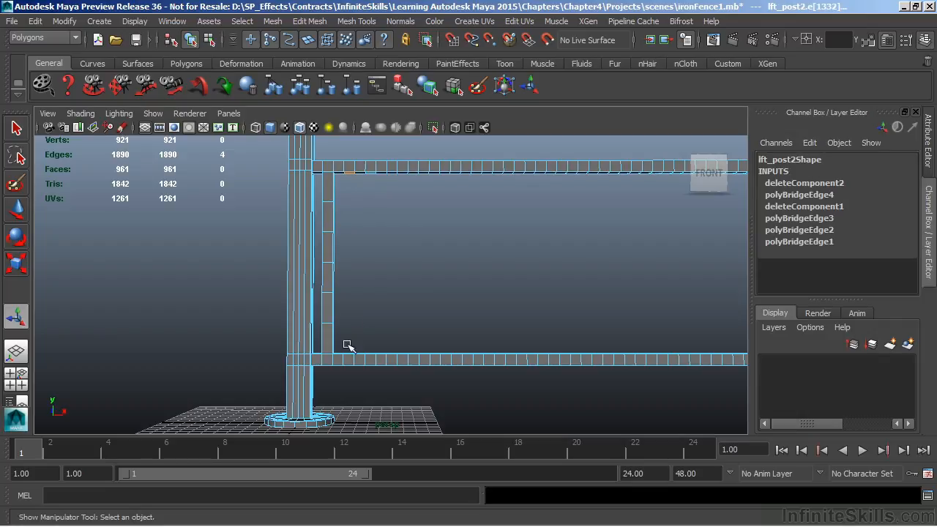
{"action": "mouse_move", "coordinate": [395, 288]}
{"action": "left_mouse_down", "text": "alt"}
{"action": "mouse_move", "coordinate": [398, 308]}
{"action": "mouse_move", "coordinate": [398, 216]}
{"action": "mouse_move", "coordinate": [383, 263]}
{"action": "mouse_move", "coordinate": [406, 239]}
{"action": "mouse_move", "coordinate": [402, 288]}
{"action": "mouse_move", "coordinate": [381, 288]}
{"action": "left_mouse_up", "text": "alt"}
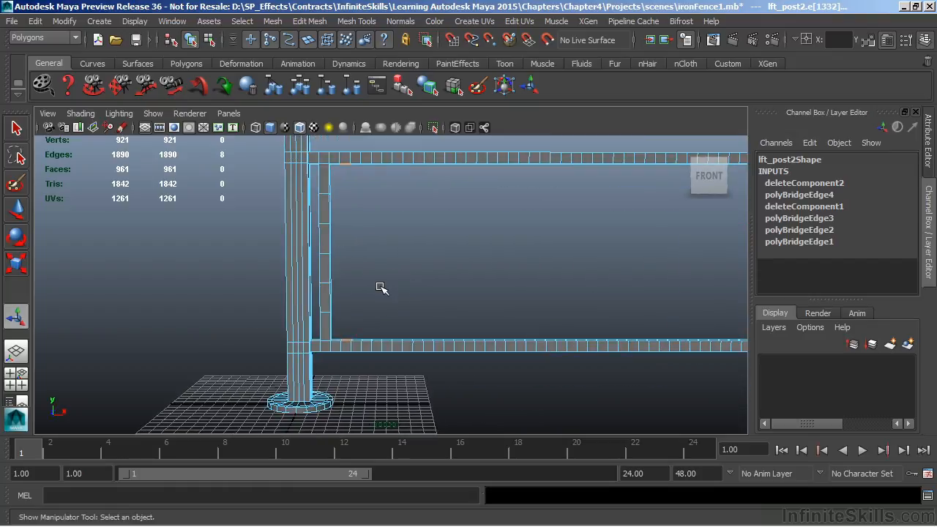
{"action": "left_click", "coordinate": [309, 22]}
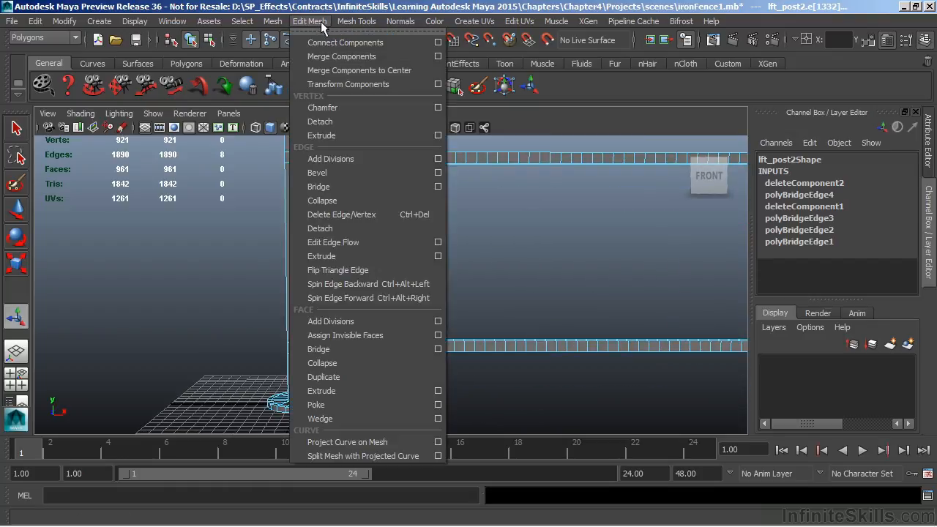
{"action": "left_click", "coordinate": [439, 348]}
{"action": "left_click_drag", "start_coordinate": [542, 41], "coordinate": [572, 19]}
{"action": "left_click", "coordinate": [541, 122]}
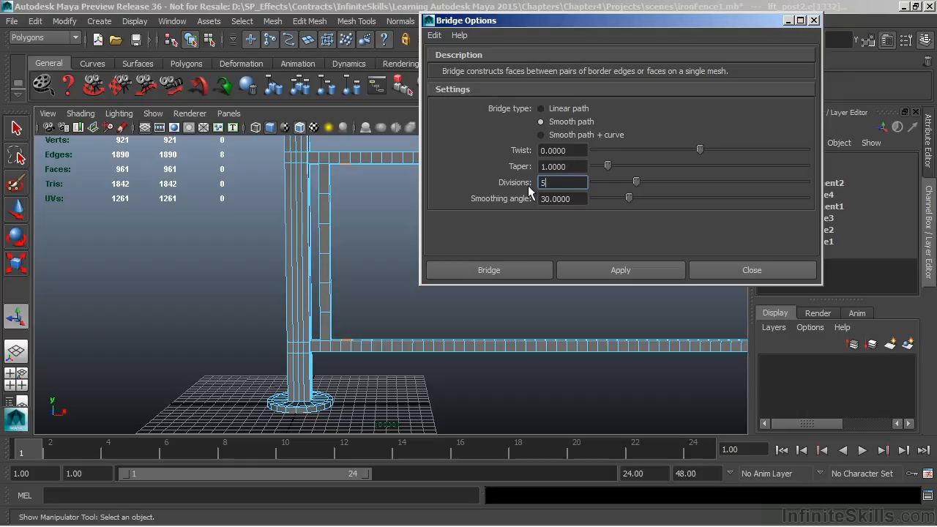
{"action": "left_click", "coordinate": [489, 270]}
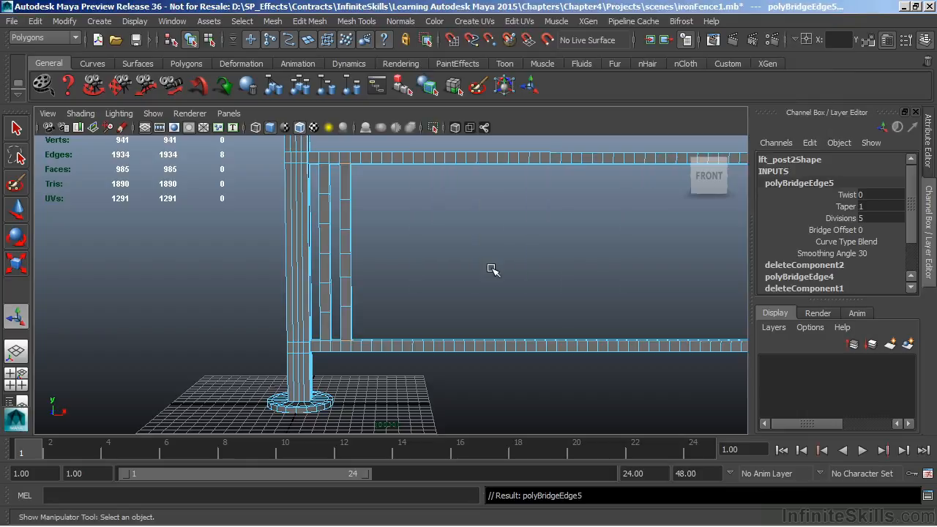
Try the Linear curve type on the second bar's bridge, then restore Blend.
{"action": "right_click_drag", "start_coordinate": [278, 255], "coordinate": [350, 262], "text": "alt"}
{"action": "middle_click_drag", "start_coordinate": [350, 262], "coordinate": [395, 284], "text": "alt"}
{"action": "right_click_drag", "start_coordinate": [473, 274], "coordinate": [450, 273], "text": "alt"}
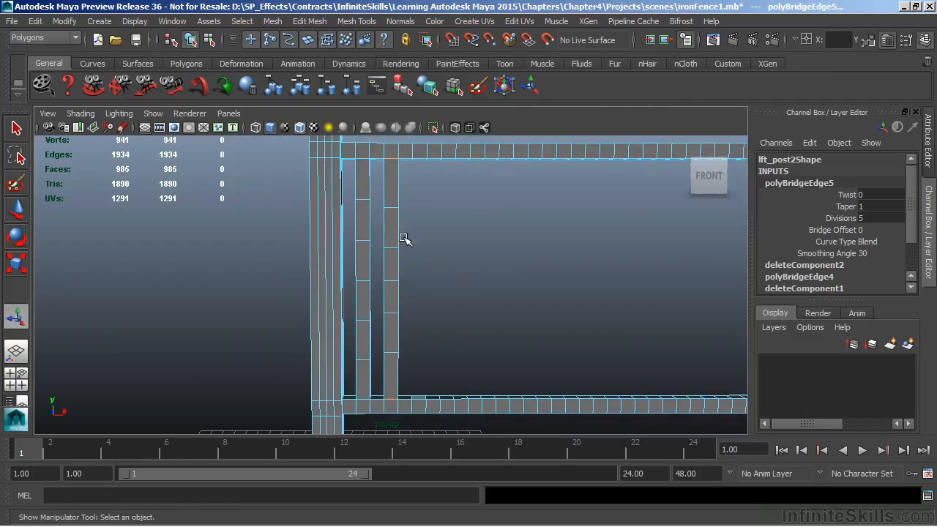
{"action": "middle_click_drag", "start_coordinate": [390, 224], "coordinate": [388, 212], "text": "alt"}
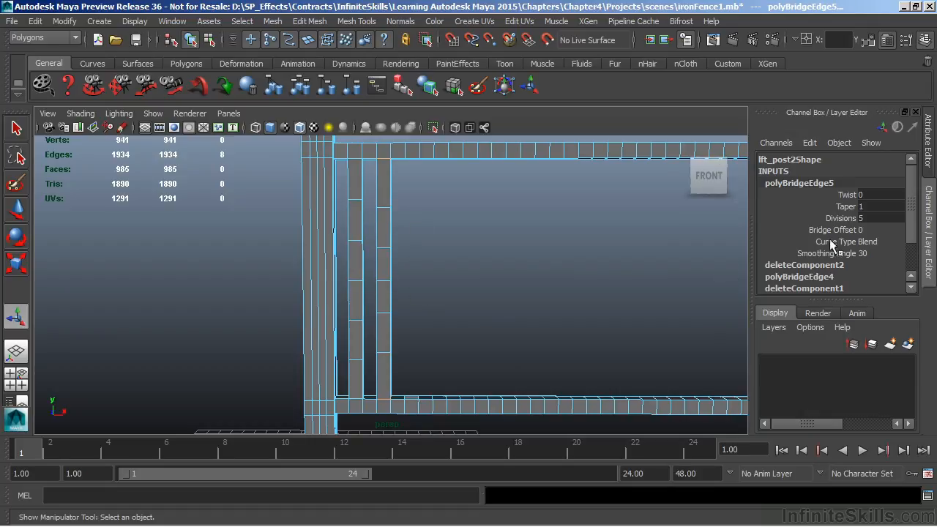
{"action": "left_click", "coordinate": [873, 240]}
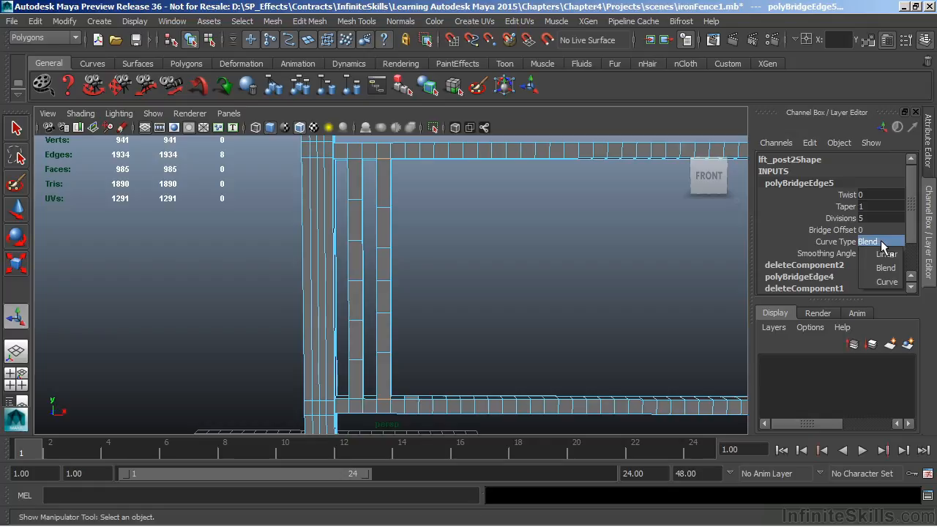
{"action": "left_click", "coordinate": [886, 254]}
{"action": "left_click", "coordinate": [877, 241]}
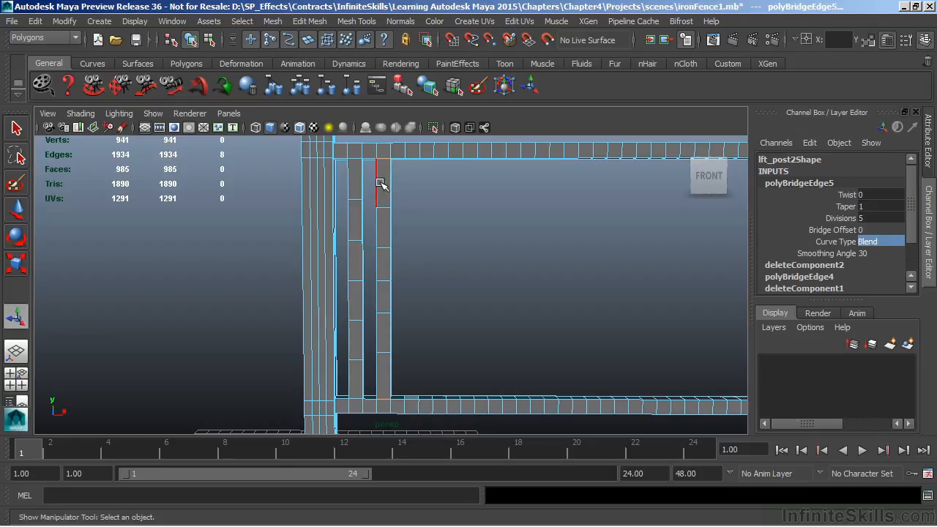
Open the second bar's bridge attributes, try a different number of divisions, and set Divisions back to 5.
{"action": "left_click", "coordinate": [928, 167]}
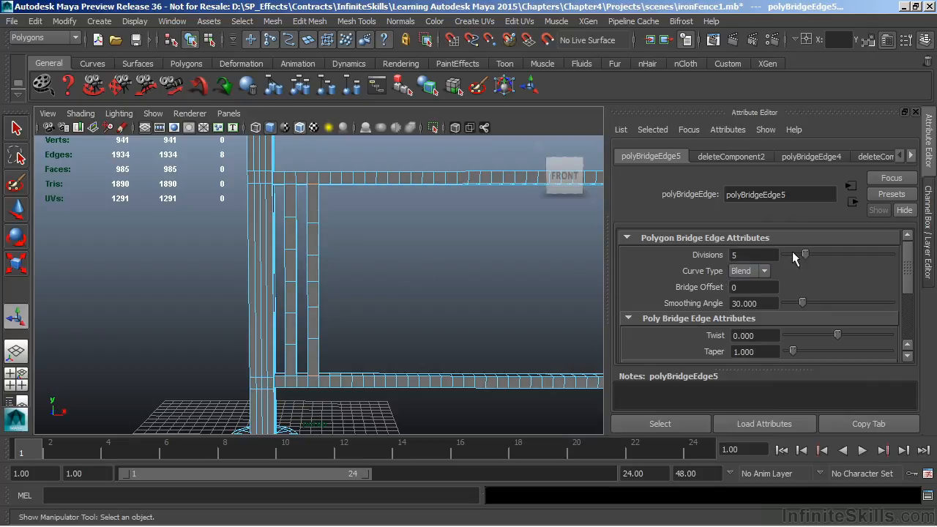
{"action": "left_click_drag", "start_coordinate": [805, 252], "coordinate": [826, 265]}
{"action": "left_click_drag", "start_coordinate": [760, 255], "coordinate": [724, 257]}
{"action": "type", "text": "5"}
{"action": "key", "text": "Return"}
Set the second bar's bridge twist to 720.
{"action": "left_click_drag", "start_coordinate": [837, 335], "coordinate": [893, 338]}
{"action": "left_click", "coordinate": [753, 335]}
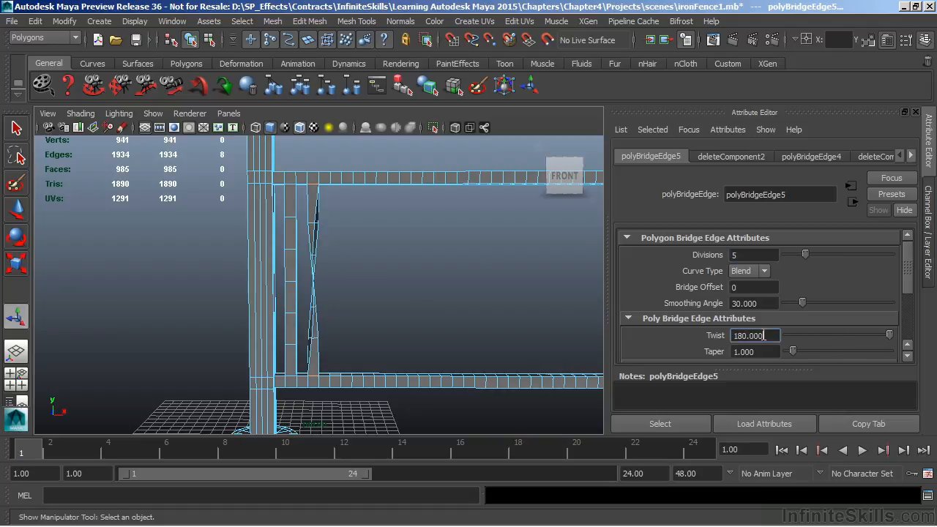
{"action": "type", "text": "720"}
{"action": "key", "text": "Return"}
{"action": "scroll", "coordinate": [303, 276], "scroll_direction": "up", "scroll_amount": 3}
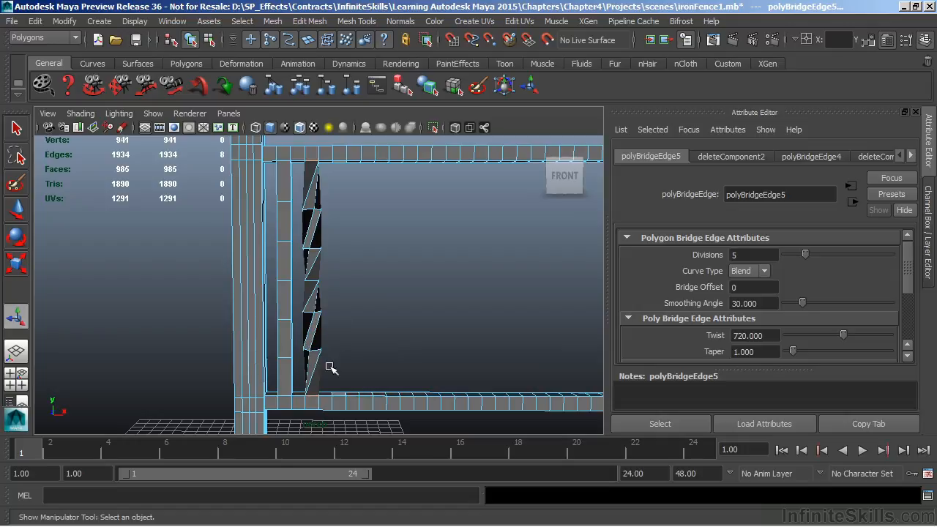
{"action": "middle_click_drag", "start_coordinate": [389, 300], "coordinate": [366, 307], "text": "alt"}
{"action": "scroll", "coordinate": [368, 305], "scroll_direction": "down", "scroll_amount": 2}
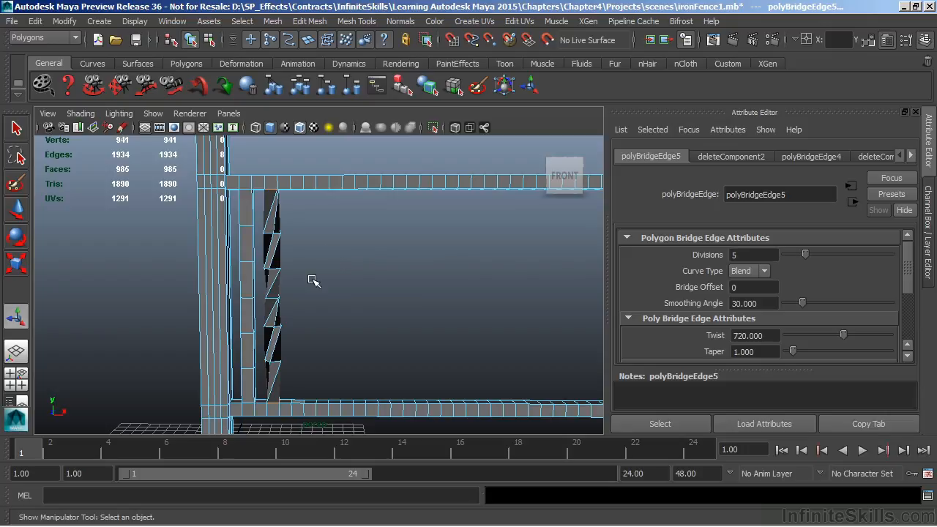
Set the twisted bar's bridge divisions to 20.
{"action": "left_click", "coordinate": [757, 254]}
{"action": "type", "text": "20"}
{"action": "key", "text": "Return"}
{"action": "left_click_drag", "start_coordinate": [454, 249], "coordinate": [355, 261], "text": "alt"}
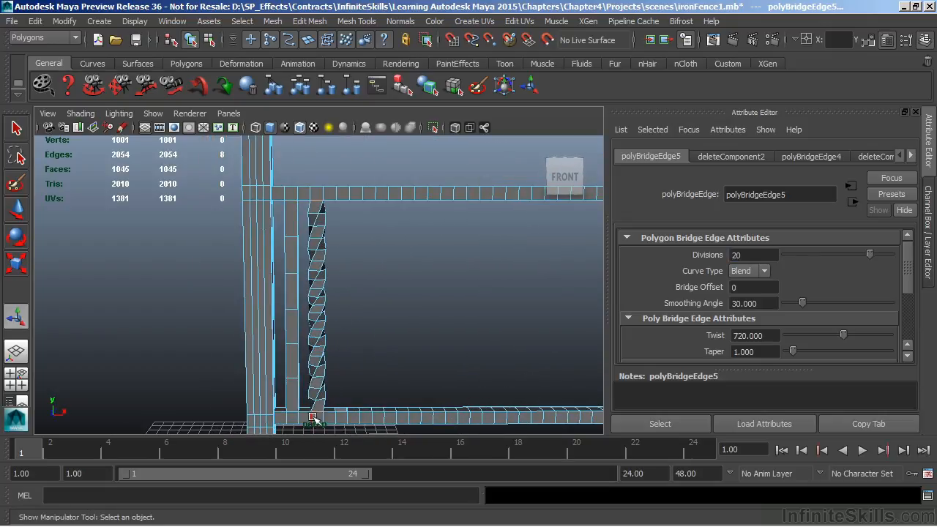
{"action": "middle_click_drag", "start_coordinate": [361, 298], "coordinate": [341, 284], "text": "alt"}
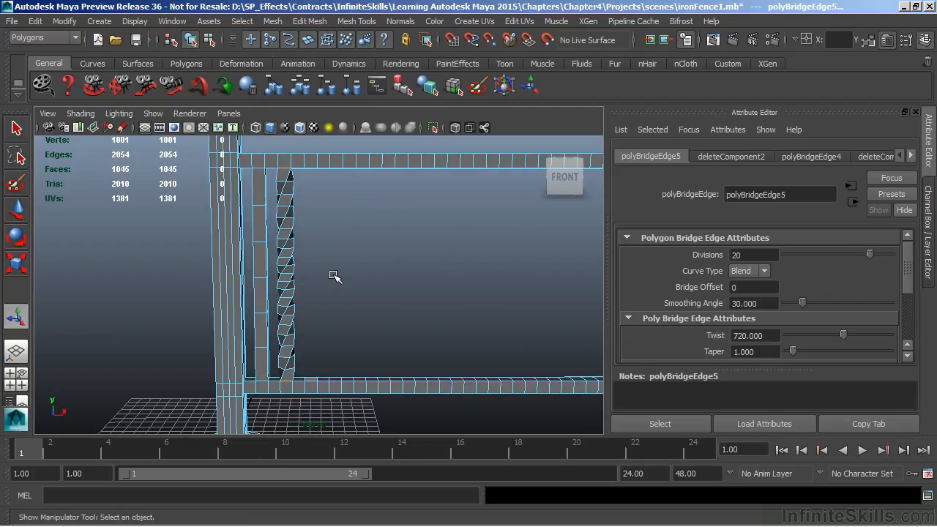
Return the fence to object mode, deselect it, and turn off the wireframe overlay on shaded surfaces.
{"action": "right_click_drag", "start_coordinate": [289, 192], "coordinate": [335, 183]}
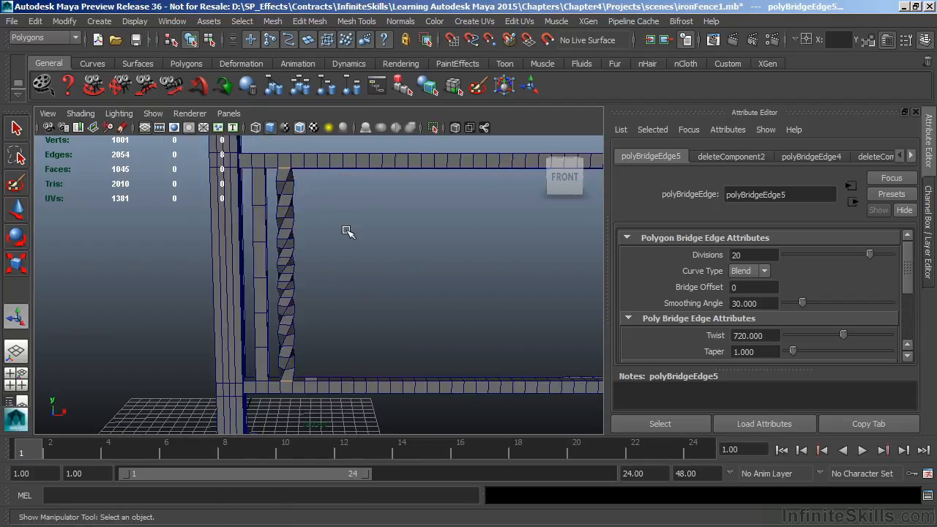
{"action": "left_click", "coordinate": [357, 288]}
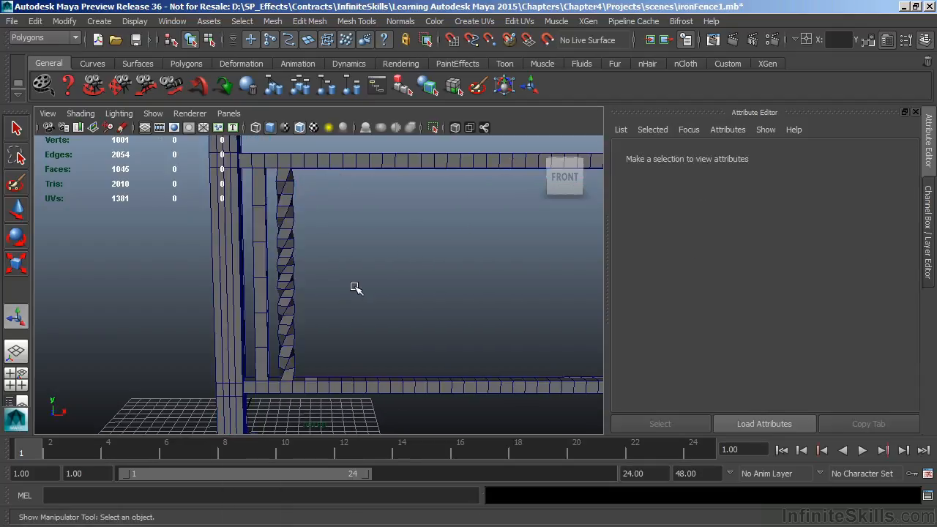
{"action": "left_click", "coordinate": [300, 128]}
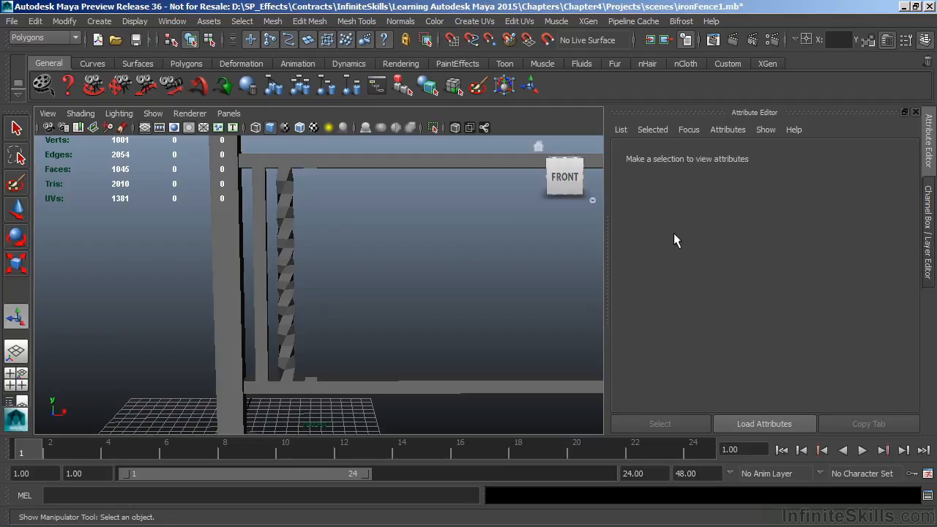
Select the fence and set the twisted bar's bridge smoothing angle to 180.
{"action": "left_click", "coordinate": [927, 216]}
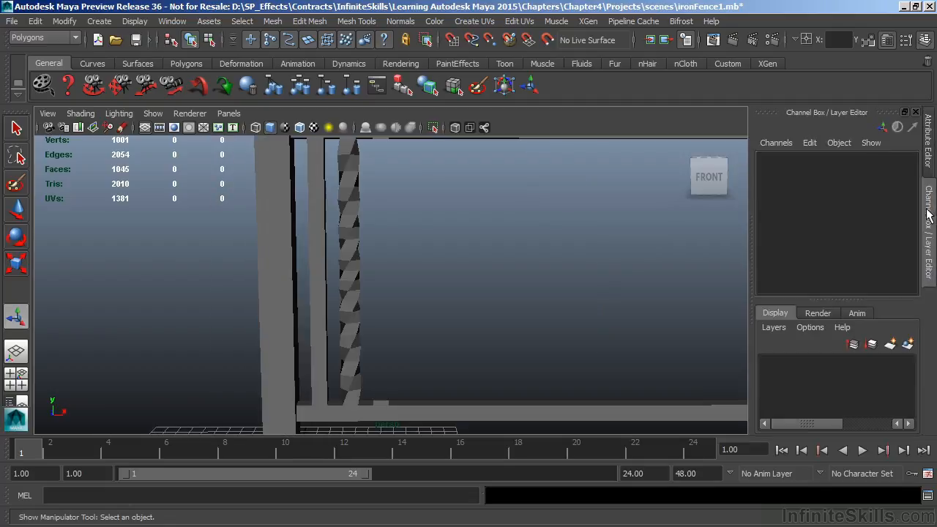
{"action": "left_click", "coordinate": [349, 230]}
{"action": "scroll", "coordinate": [913, 232], "scroll_direction": "down", "scroll_amount": 3}
{"action": "scroll", "coordinate": [913, 232], "scroll_direction": "down", "scroll_amount": 1}
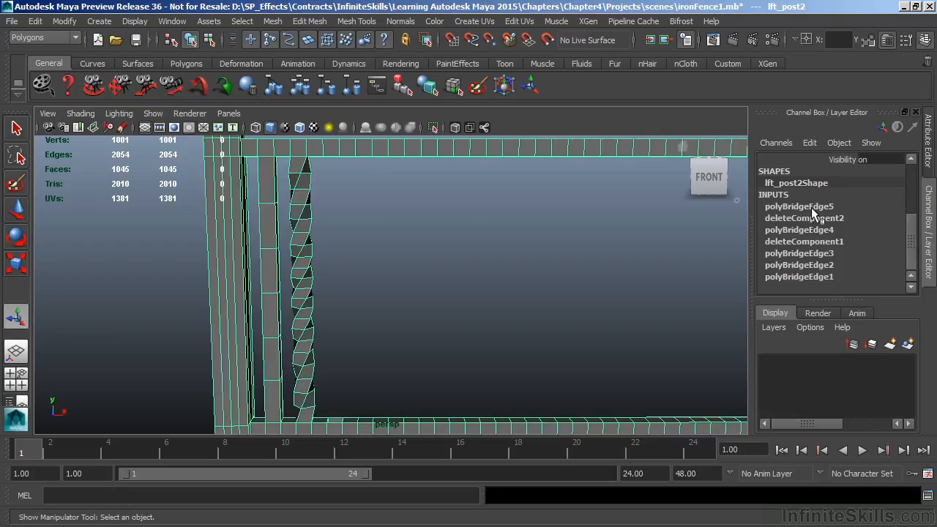
{"action": "left_click", "coordinate": [834, 206]}
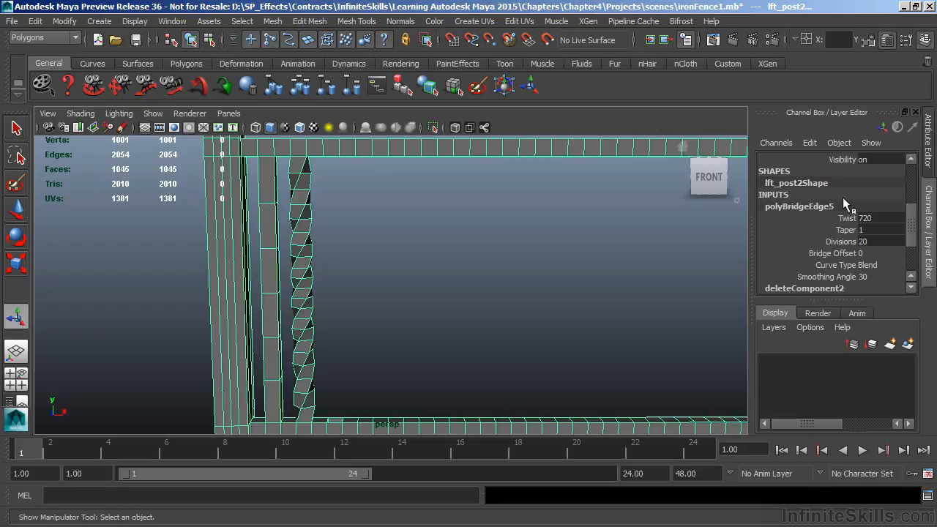
{"action": "left_click", "coordinate": [834, 277]}
{"action": "middle_click_drag", "start_coordinate": [488, 292], "coordinate": [646, 285]}
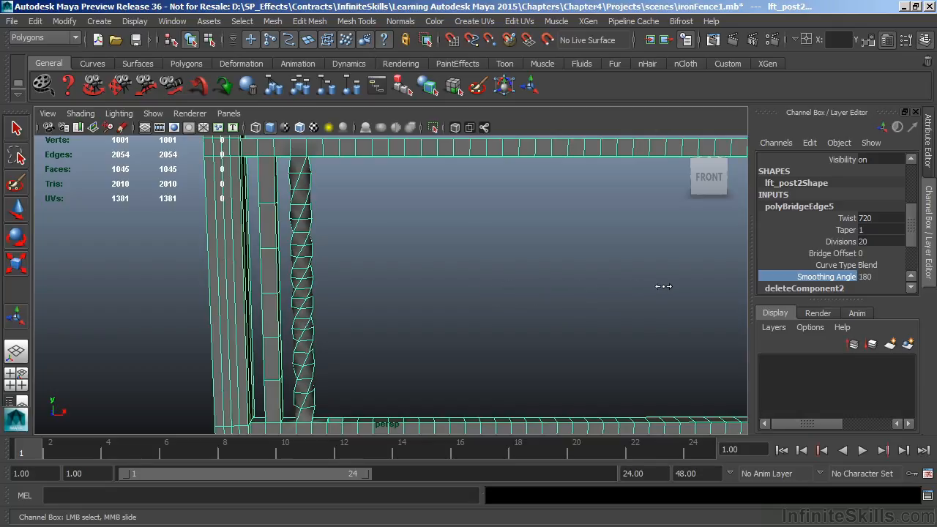
Deselect the fence to examine the twisted bar's shading, and undo the smoothing angle change.
{"action": "key", "text": "t"}
{"action": "left_click", "coordinate": [395, 286]}
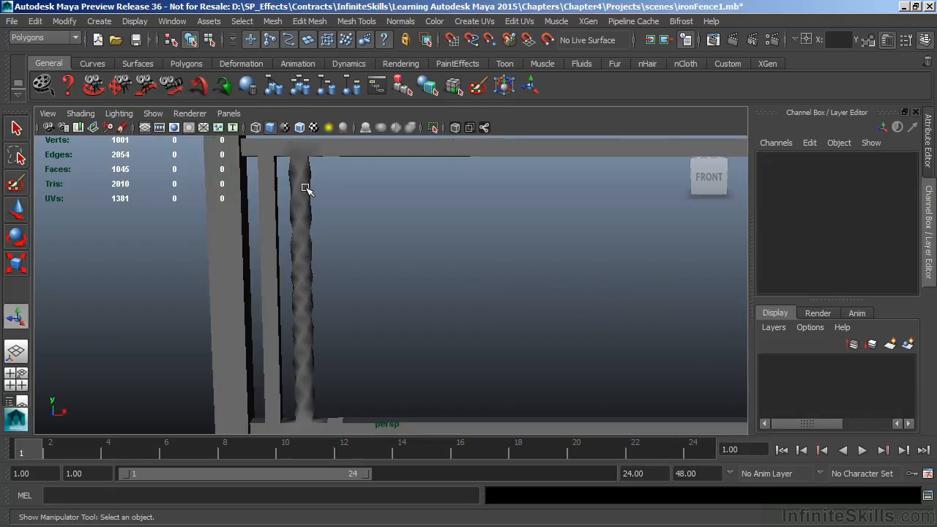
{"action": "left_click_drag", "start_coordinate": [414, 316], "coordinate": [351, 203], "text": "alt"}
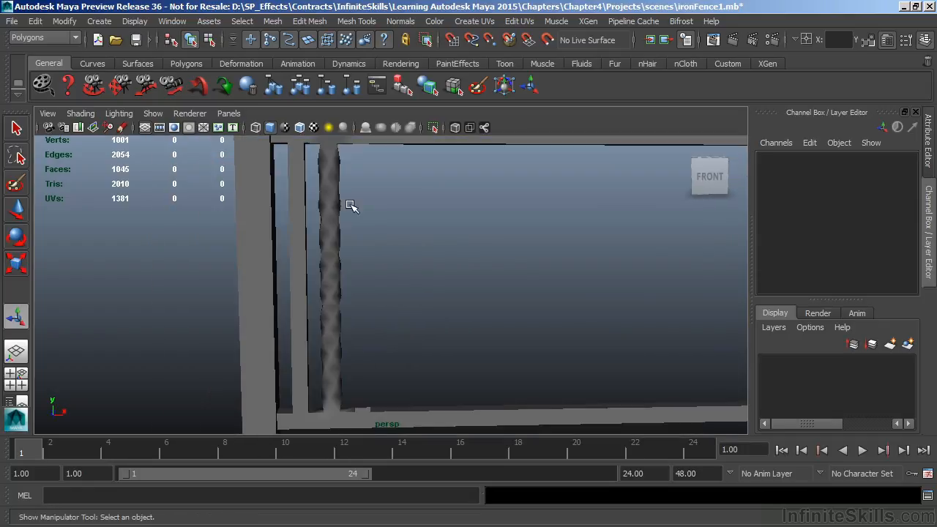
{"action": "left_click", "coordinate": [366, 277]}
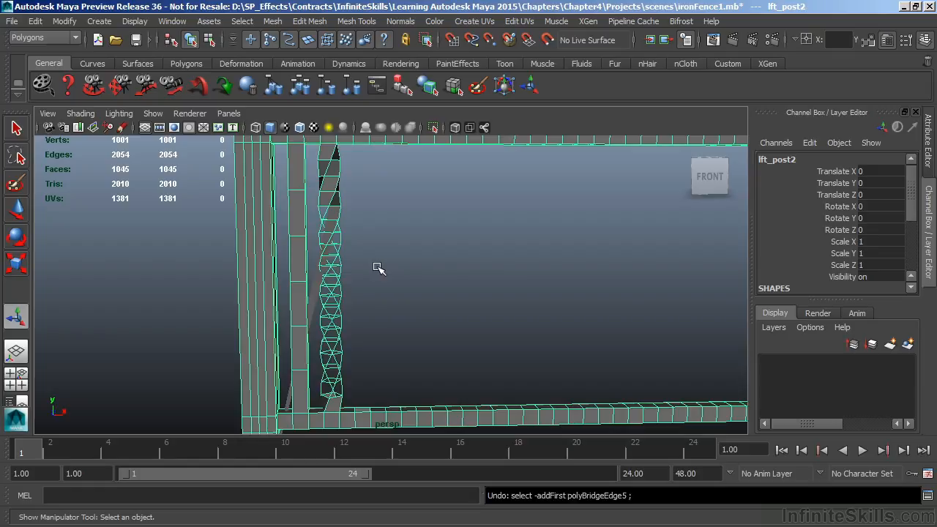
{"action": "key", "text": "ctrl+z"}
Select all edges along the twisted bar and soften them.
{"action": "right_click_drag", "start_coordinate": [402, 272], "coordinate": [379, 262], "text": "alt"}
{"action": "right_click_drag", "start_coordinate": [354, 192], "coordinate": [358, 227]}
{"action": "left_click_drag", "start_coordinate": [334, 176], "coordinate": [366, 370]}
{"action": "middle_click_drag", "start_coordinate": [409, 301], "coordinate": [402, 289], "text": "alt"}
{"action": "right_click_drag", "start_coordinate": [402, 289], "coordinate": [390, 297], "text": "alt"}
{"action": "left_click", "coordinate": [400, 21]}
{"action": "left_click", "coordinate": [438, 157]}
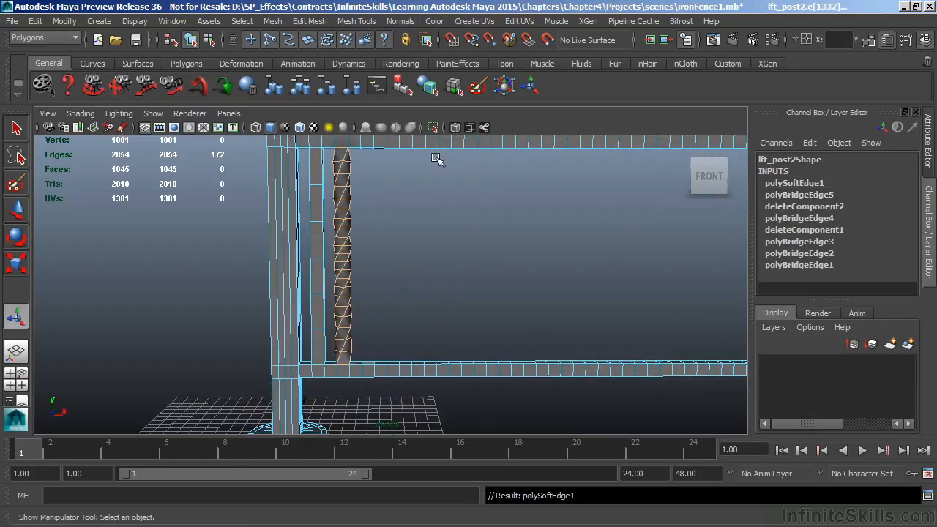
Select the four edge loops that spiral along the twisted bar's corners and harden them.
{"action": "right_click_drag", "start_coordinate": [341, 171], "coordinate": [348, 143]}
{"action": "double_click", "coordinate": [341, 167]}
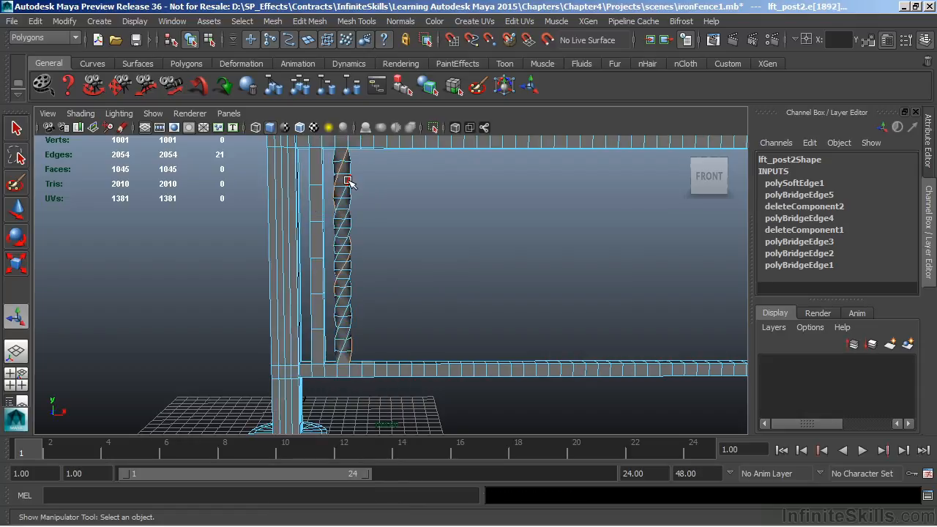
{"action": "double_click", "coordinate": [343, 195], "text": "shift"}
{"action": "double_click", "coordinate": [342, 225], "text": "shift"}
{"action": "double_click", "coordinate": [342, 246], "text": "shift"}
{"action": "left_click", "coordinate": [401, 22]}
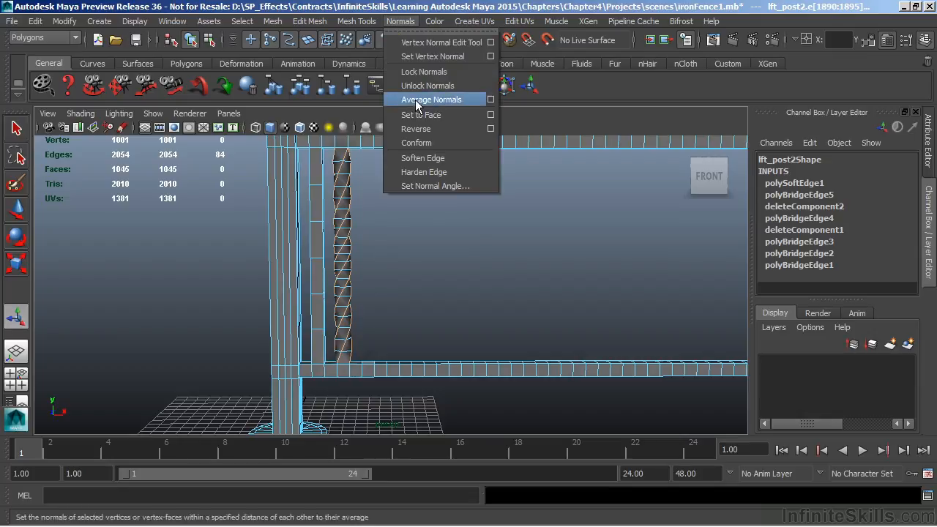
{"action": "left_click", "coordinate": [420, 173]}
Return the fence to object mode and deselect it to examine the twisted bar's shading.
{"action": "left_click", "coordinate": [395, 252]}
{"action": "right_click_drag", "start_coordinate": [337, 194], "coordinate": [378, 192]}
{"action": "left_click_drag", "start_coordinate": [379, 191], "coordinate": [448, 278], "text": "alt"}
{"action": "middle_click_drag", "start_coordinate": [422, 236], "coordinate": [422, 248], "text": "alt"}
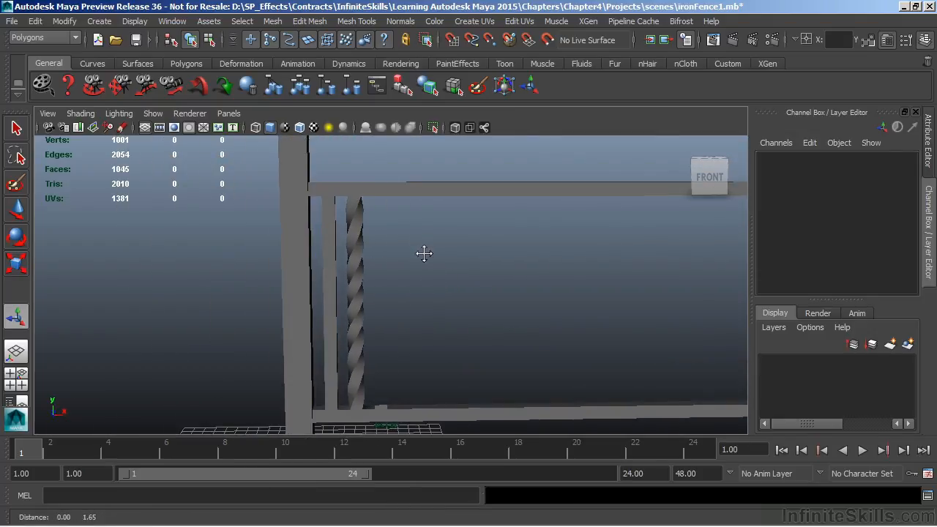
{"action": "left_click_drag", "start_coordinate": [422, 249], "coordinate": [415, 248], "text": "alt"}
Select the border edges of the facing openings in the two rails beside the twisted bar, and bridge them.
{"action": "left_click", "coordinate": [388, 169]}
{"action": "left_click_drag", "start_coordinate": [393, 179], "coordinate": [411, 221], "text": "alt"}
{"action": "middle_click_drag", "start_coordinate": [389, 199], "coordinate": [384, 279], "text": "alt"}
{"action": "right_click_drag", "start_coordinate": [373, 192], "coordinate": [360, 157]}
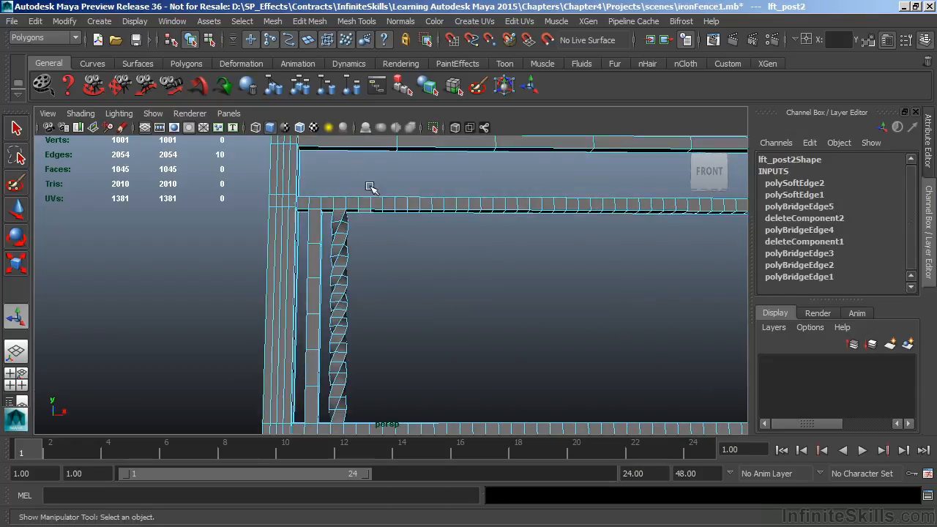
{"action": "left_click", "coordinate": [363, 210]}
{"action": "left_click_drag", "start_coordinate": [357, 421], "coordinate": [365, 427], "text": "shift"}
{"action": "middle_click_drag", "start_coordinate": [409, 324], "coordinate": [394, 271], "text": "alt"}
{"action": "left_click_drag", "start_coordinate": [391, 256], "coordinate": [379, 280], "text": "alt"}
{"action": "middle_click_drag", "start_coordinate": [401, 307], "coordinate": [437, 228], "text": "alt"}
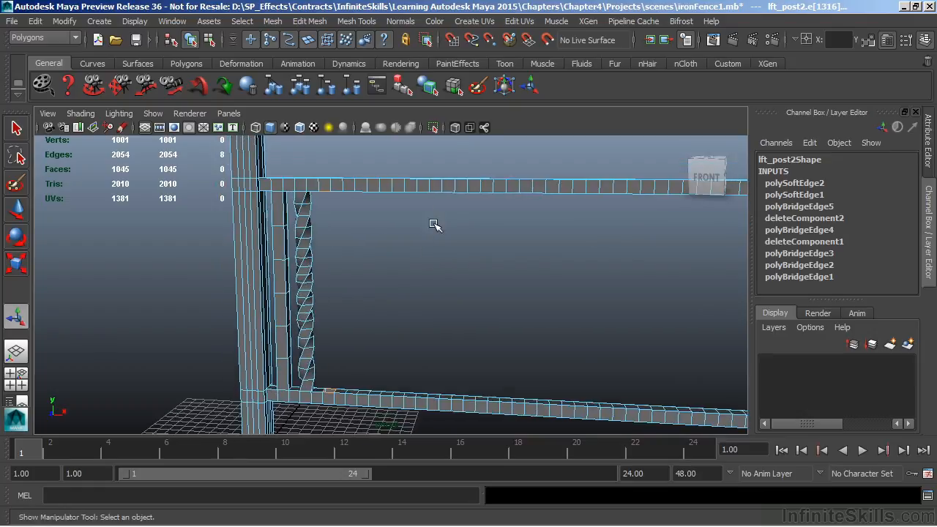
{"action": "left_click", "coordinate": [322, 21]}
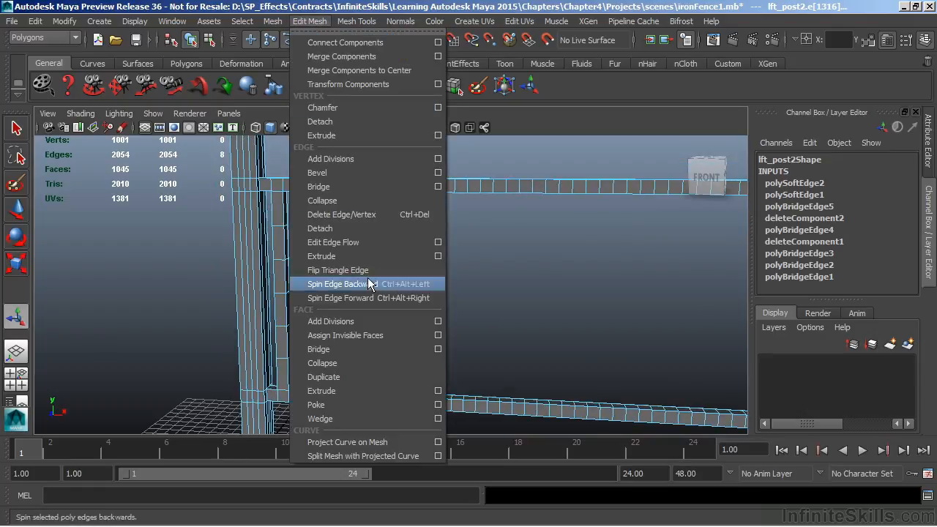
{"action": "left_click", "coordinate": [327, 350]}
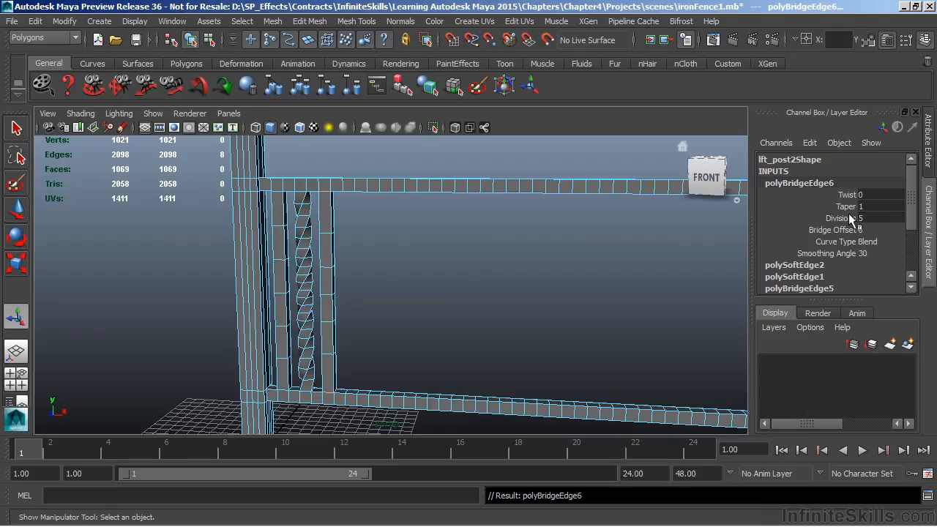
Open the new bar's bridge attributes, and switch the curve type to Linear and back to Blend.
{"action": "left_click", "coordinate": [928, 142]}
{"action": "left_click", "coordinate": [763, 271]}
{"action": "left_click", "coordinate": [743, 281]}
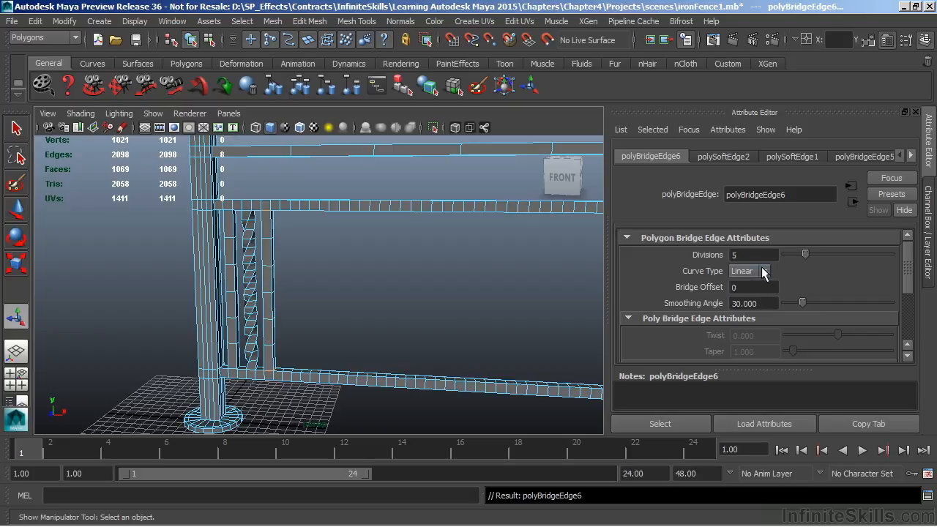
{"action": "left_click", "coordinate": [745, 271]}
{"action": "left_click", "coordinate": [747, 293]}
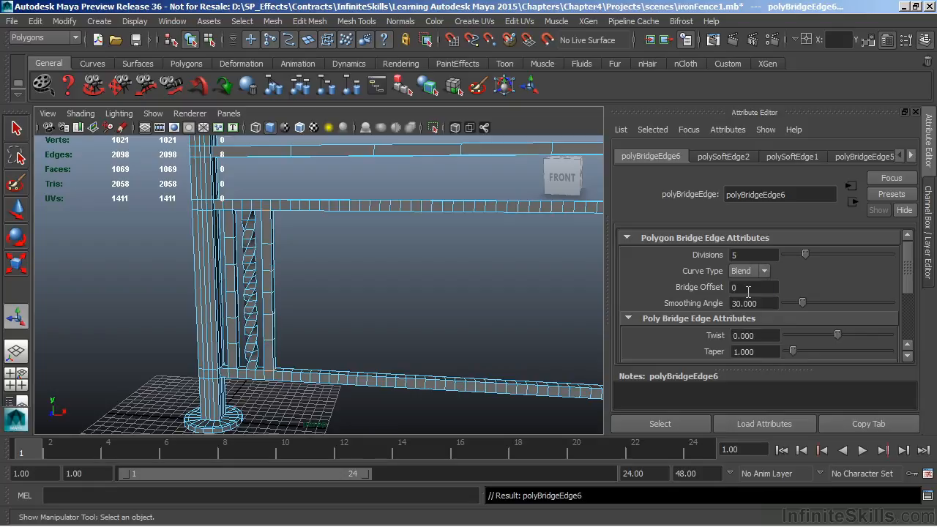
Set the new bar's bridge divisions to 20 and its twist to 720.
{"action": "left_click", "coordinate": [737, 254]}
{"action": "type", "text": "20"}
{"action": "key", "text": "Return"}
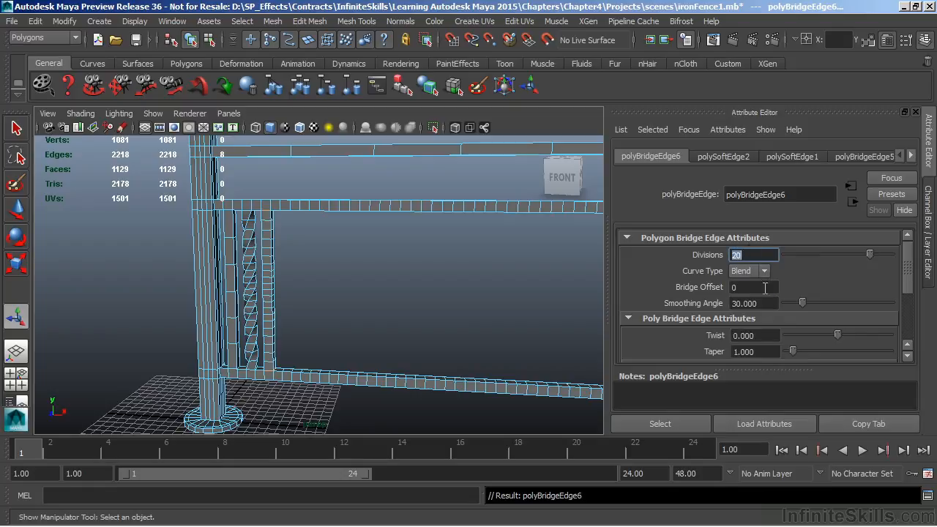
{"action": "left_click", "coordinate": [751, 339]}
{"action": "type", "text": "720"}
{"action": "key", "text": "Return"}
{"action": "scroll", "coordinate": [316, 276], "scroll_direction": "up", "scroll_amount": 3}
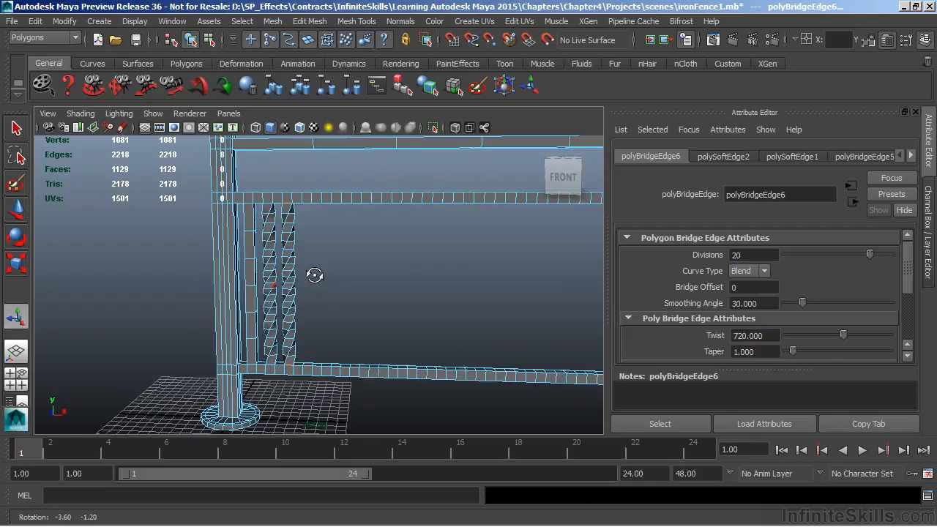
Set the new bar's bridge smoothing angle to 60, and return the fence to object mode, deselected.
{"action": "left_click", "coordinate": [759, 303]}
{"action": "type", "text": "60"}
{"action": "key", "text": "Return"}
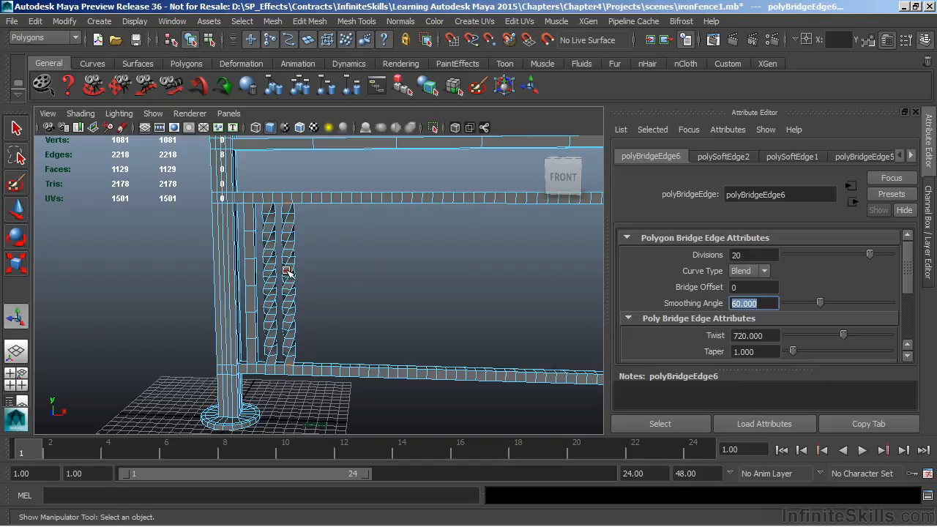
{"action": "right_click_drag", "start_coordinate": [285, 192], "coordinate": [341, 174]}
{"action": "left_click", "coordinate": [307, 258]}
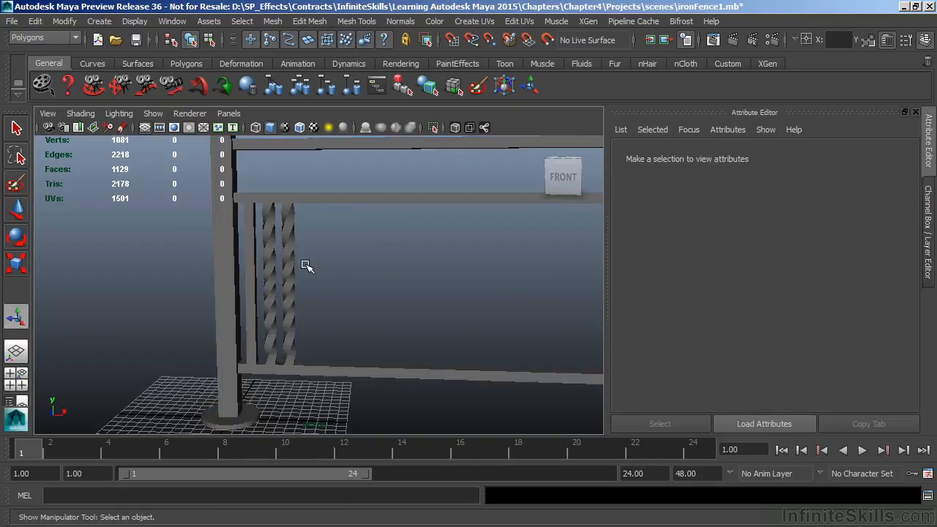
Examine the shading and topology of the two twisted bars, with the fence selected and deselected.
{"action": "left_click_drag", "start_coordinate": [303, 273], "coordinate": [336, 270], "text": "alt"}
{"action": "right_click_drag", "start_coordinate": [335, 270], "coordinate": [318, 350], "text": "alt"}
{"action": "middle_click_drag", "start_coordinate": [317, 350], "coordinate": [322, 399], "text": "alt"}
{"action": "left_click", "coordinate": [335, 258]}
{"action": "middle_click_drag", "start_coordinate": [334, 258], "coordinate": [331, 289], "text": "alt"}
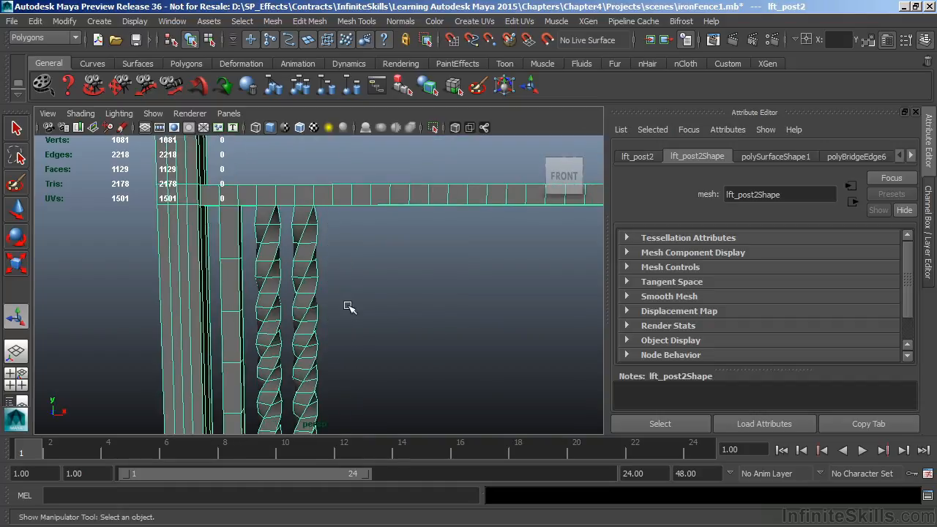
{"action": "left_click", "coordinate": [368, 290]}
{"action": "middle_click_drag", "start_coordinate": [369, 290], "coordinate": [326, 240], "text": "alt"}
{"action": "right_click_drag", "start_coordinate": [409, 310], "coordinate": [351, 283], "text": "alt"}
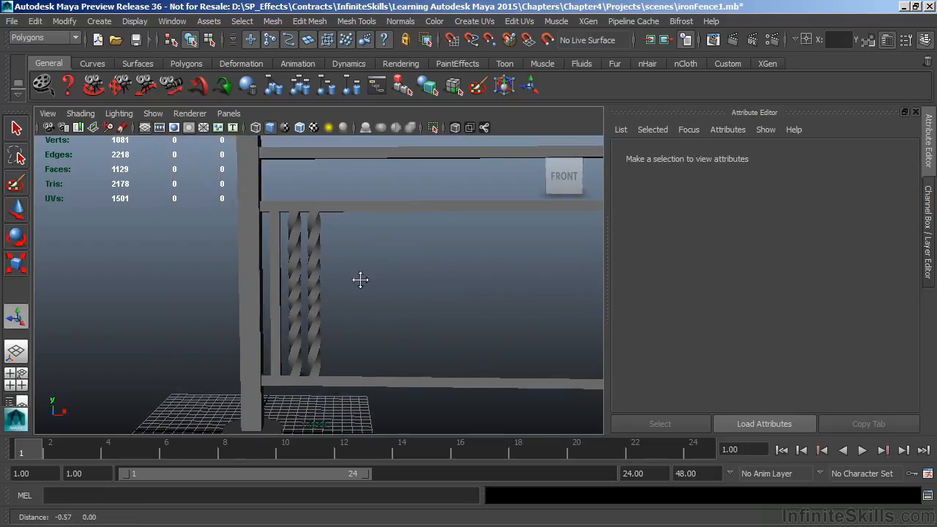
{"action": "middle_click_drag", "start_coordinate": [336, 391], "coordinate": [358, 380], "text": "alt"}
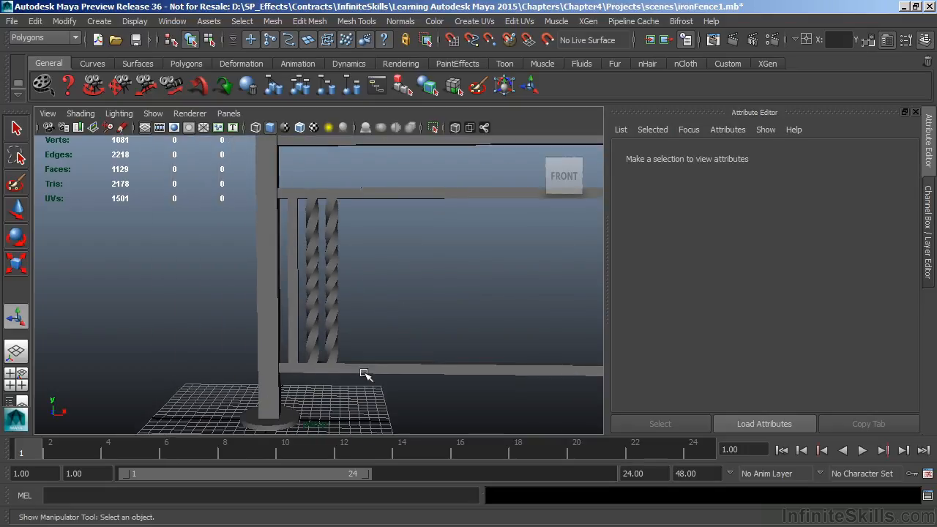